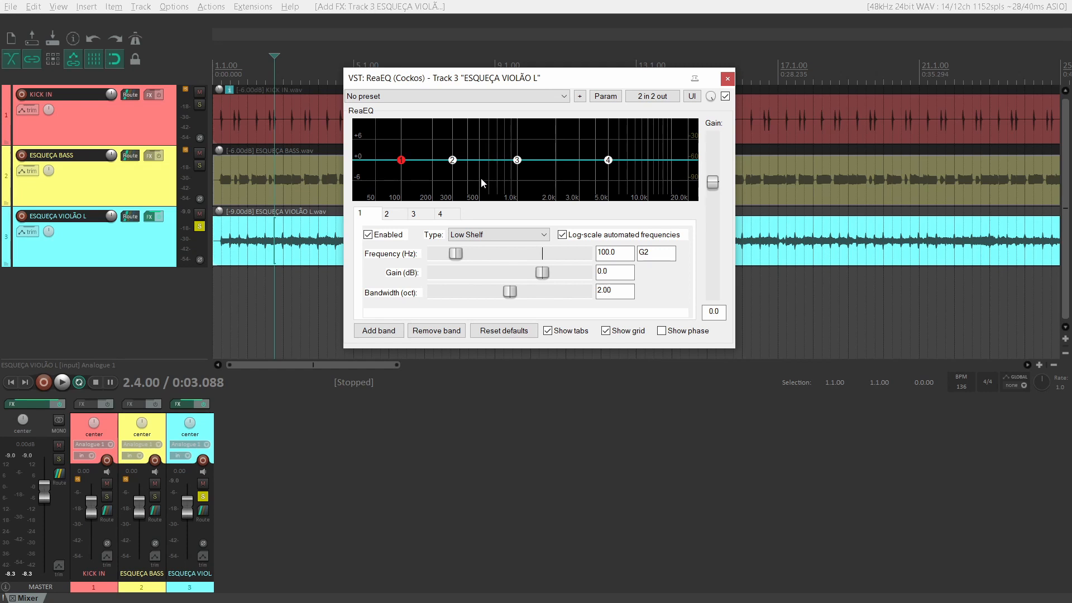
- Raise ReaEQ band 3 to 7.1 dB at 2788.9 Hz and try bandwidths of 0.19 and 3.50 octaves
{"action": "left_click_drag", "start_coordinate": [534, 81], "coordinate": [528, 138]}
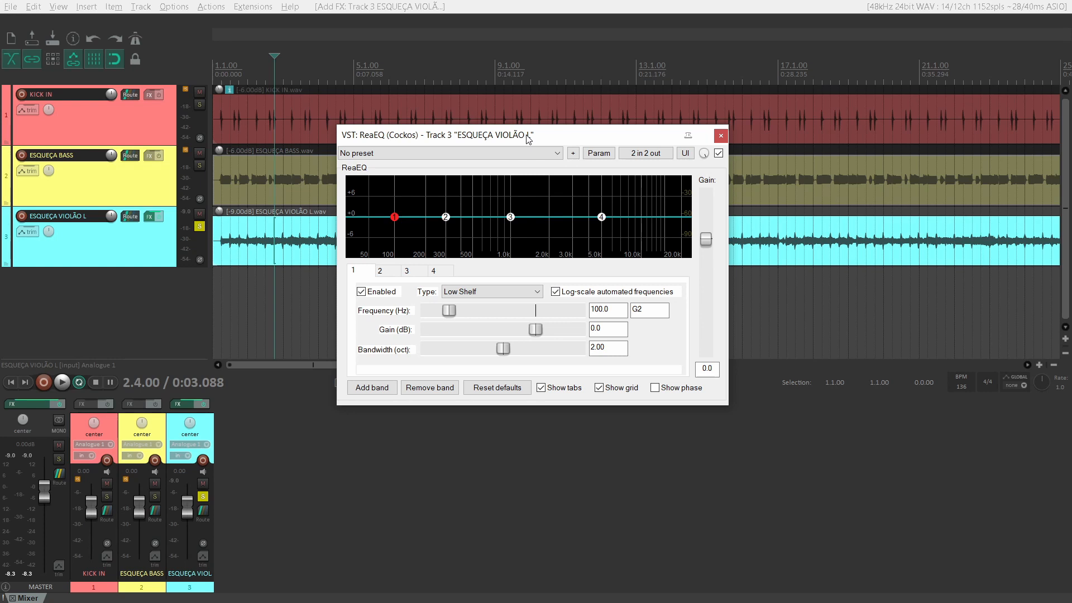
{"action": "left_click", "coordinate": [407, 271]}
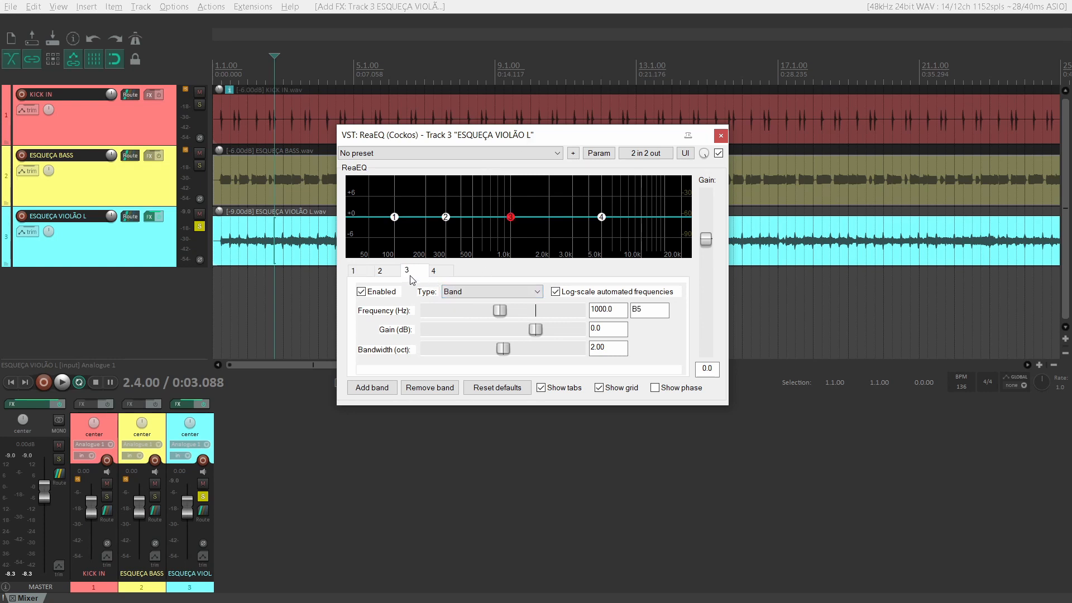
{"action": "left_click_drag", "start_coordinate": [500, 311], "coordinate": [560, 344]}
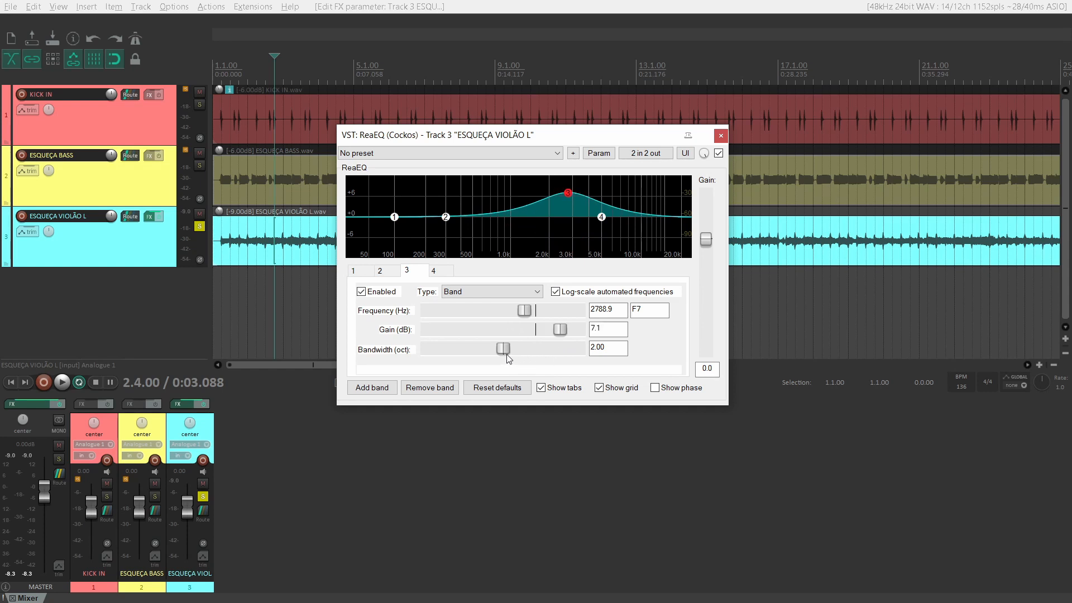
{"action": "left_click_drag", "start_coordinate": [504, 348], "coordinate": [434, 348]}
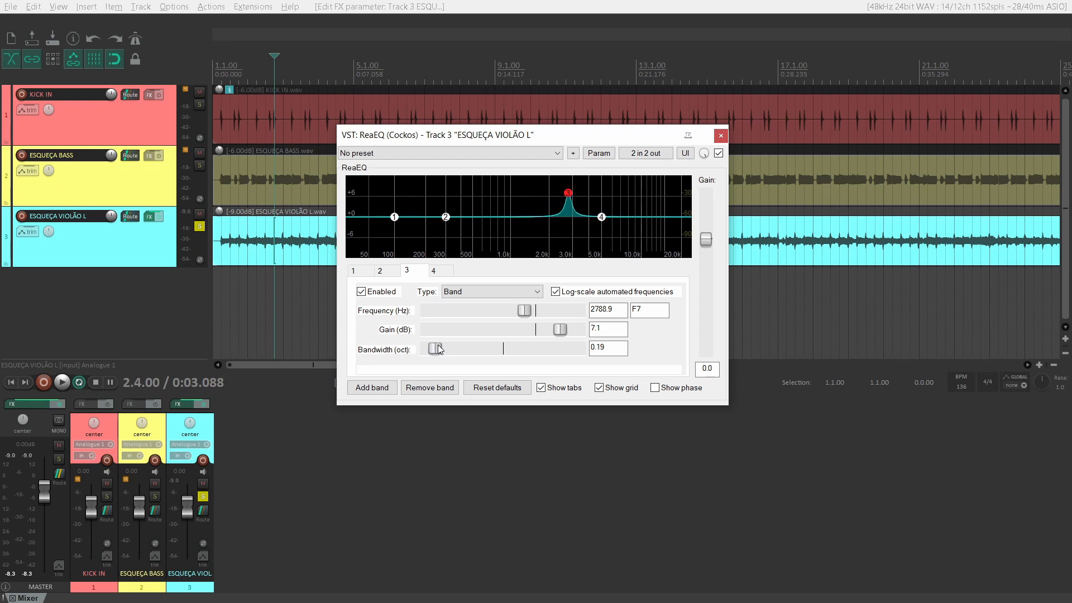
{"action": "mouse_move", "coordinate": [571, 200]}
{"action": "left_click_drag", "start_coordinate": [433, 350], "coordinate": [558, 347]}
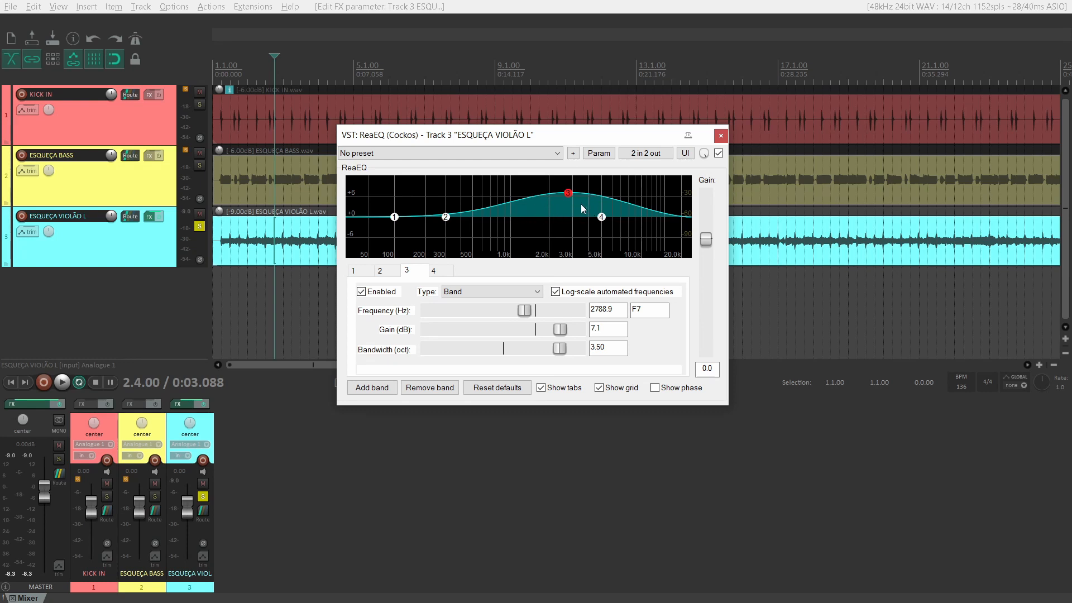
- Reset band 3 to a 2.00-octave bandwidth and 0.0 dB gain, and lower its frequency to just above 1 kHz
{"action": "double_click", "coordinate": [558, 345]}
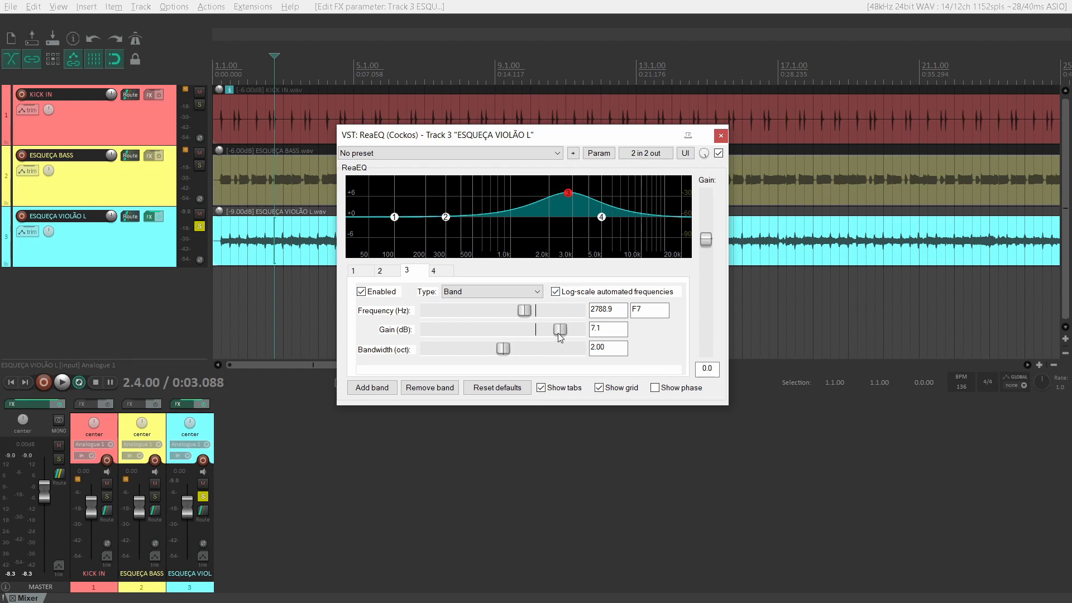
{"action": "double_click", "coordinate": [557, 332]}
{"action": "double_click", "coordinate": [529, 311]}
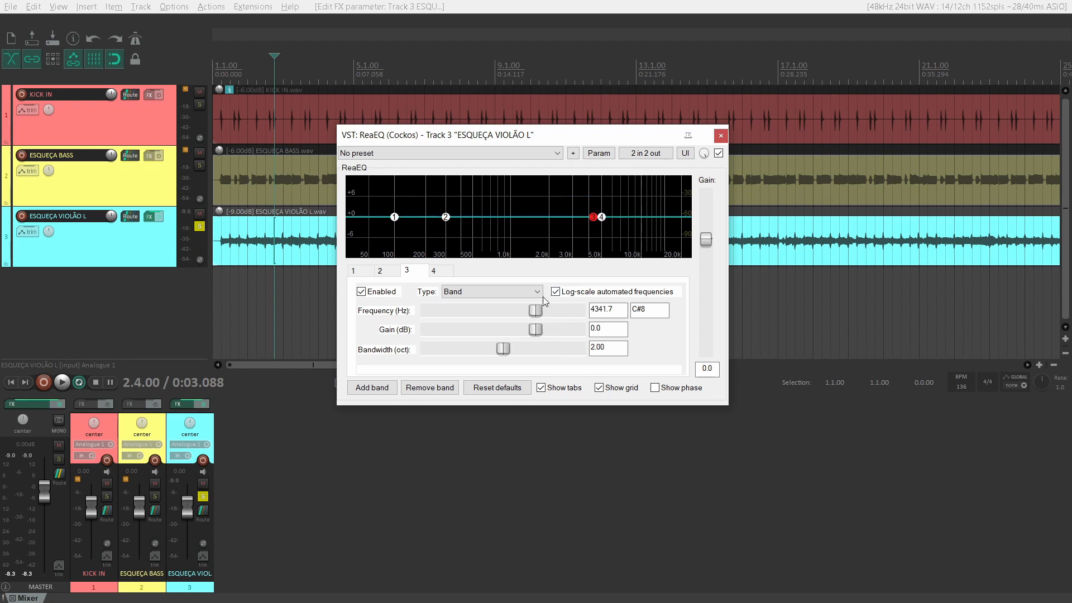
{"action": "left_click_drag", "start_coordinate": [534, 315], "coordinate": [500, 316]}
- Go through the settings of bands 1 to 4 and add six more bands to ReaEQ
{"action": "left_click", "coordinate": [367, 273]}
{"action": "left_click", "coordinate": [380, 273]}
{"action": "left_click", "coordinate": [409, 273]}
{"action": "left_click", "coordinate": [439, 273]}
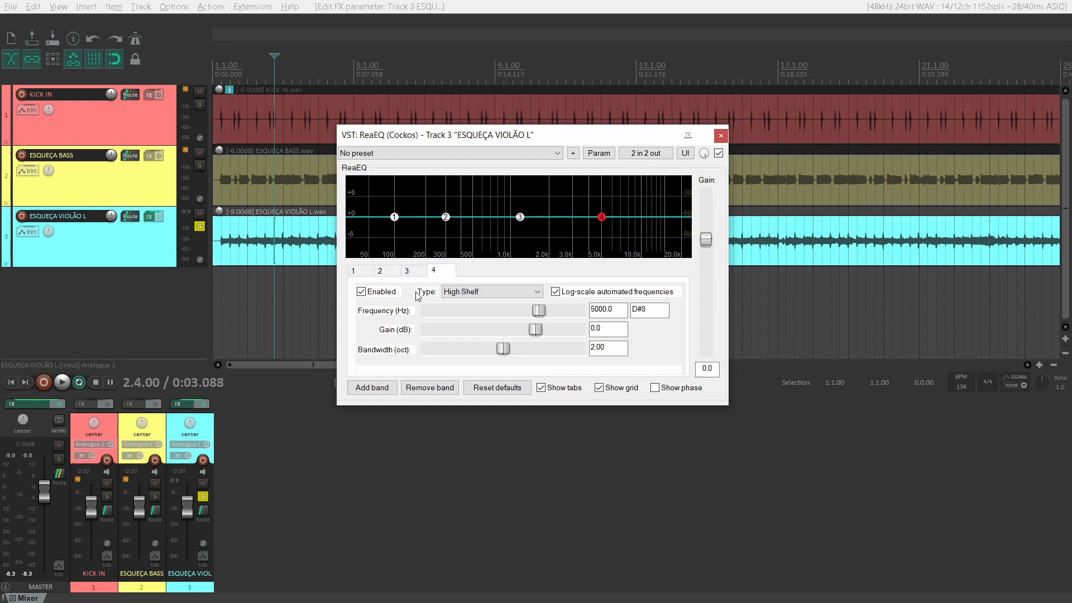
{"action": "left_click", "coordinate": [387, 389]}
{"action": "left_click", "coordinate": [387, 389]}
{"action": "left_click", "coordinate": [386, 389]}
{"action": "left_click", "coordinate": [384, 388]}
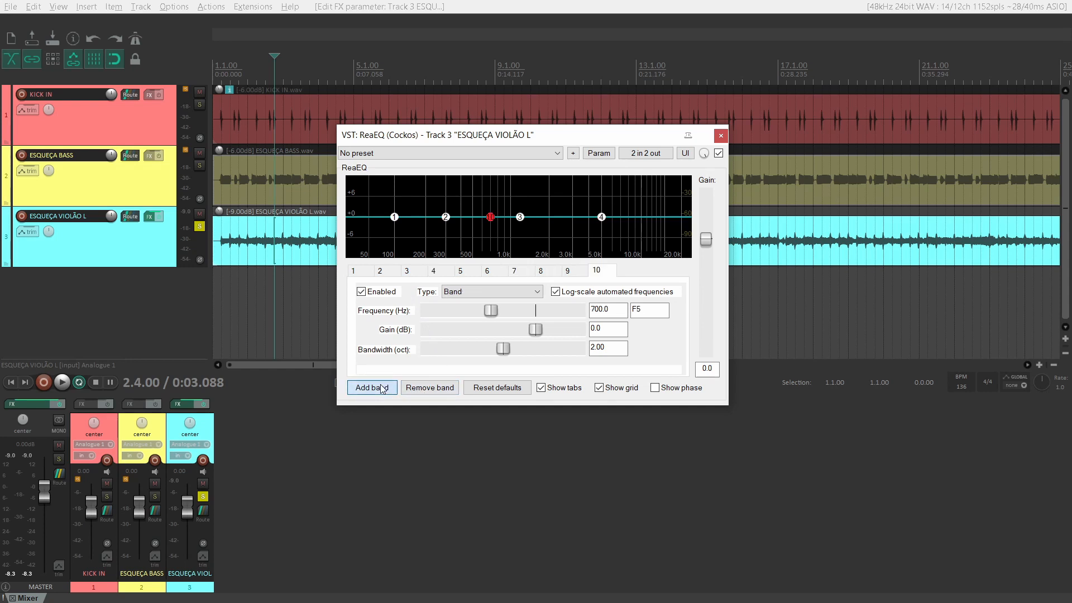
- Remove ReaEQ bands until only the low shelf band 1 remains
{"action": "left_click", "coordinate": [430, 389]}
{"action": "left_click", "coordinate": [430, 389]}
{"action": "left_click", "coordinate": [430, 389]}
{"action": "left_click", "coordinate": [429, 389]}
{"action": "left_click", "coordinate": [430, 389]}
{"action": "left_click", "coordinate": [429, 389]}
{"action": "left_click", "coordinate": [430, 389]}
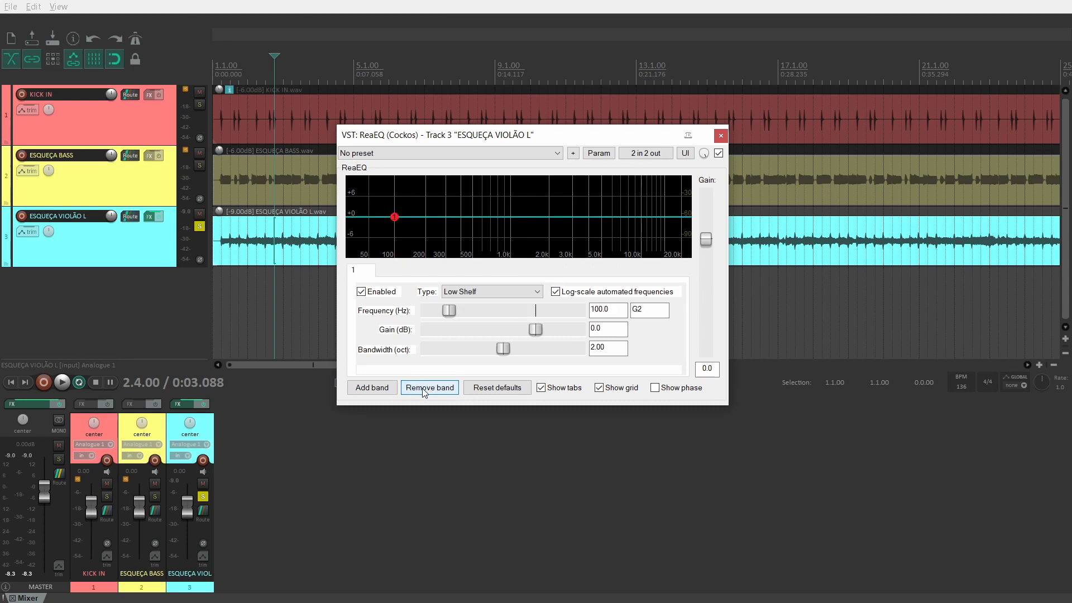
- Add three bands to ReaEQ, and restore the original four-band layout by loading the factory default preset
{"action": "left_click", "coordinate": [385, 390]}
{"action": "left_click", "coordinate": [387, 389]}
{"action": "left_click", "coordinate": [388, 389]}
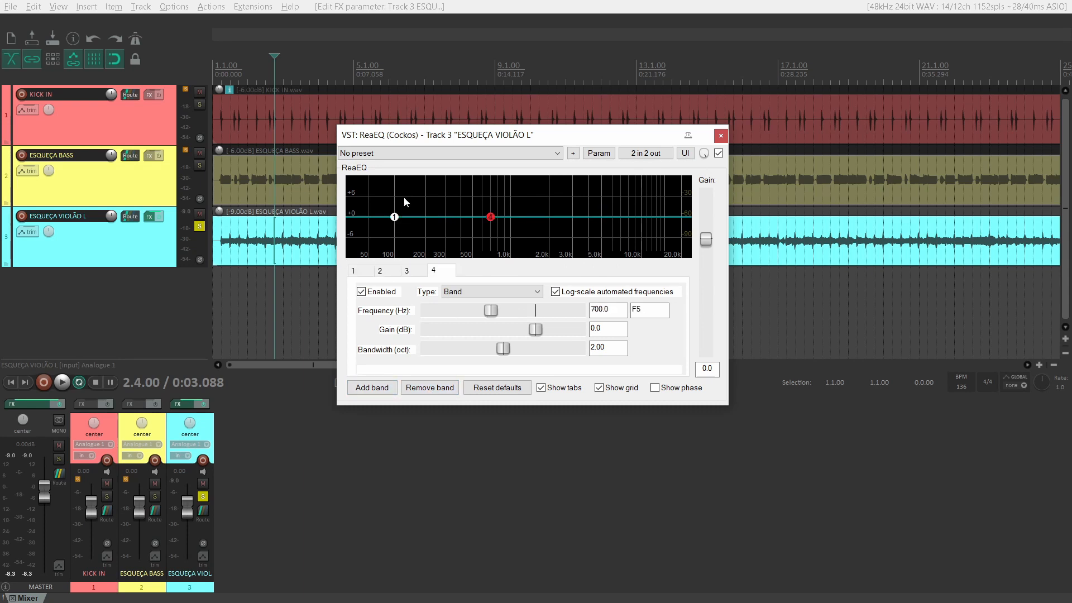
{"action": "left_click", "coordinate": [408, 156]}
{"action": "left_click", "coordinate": [406, 167]}
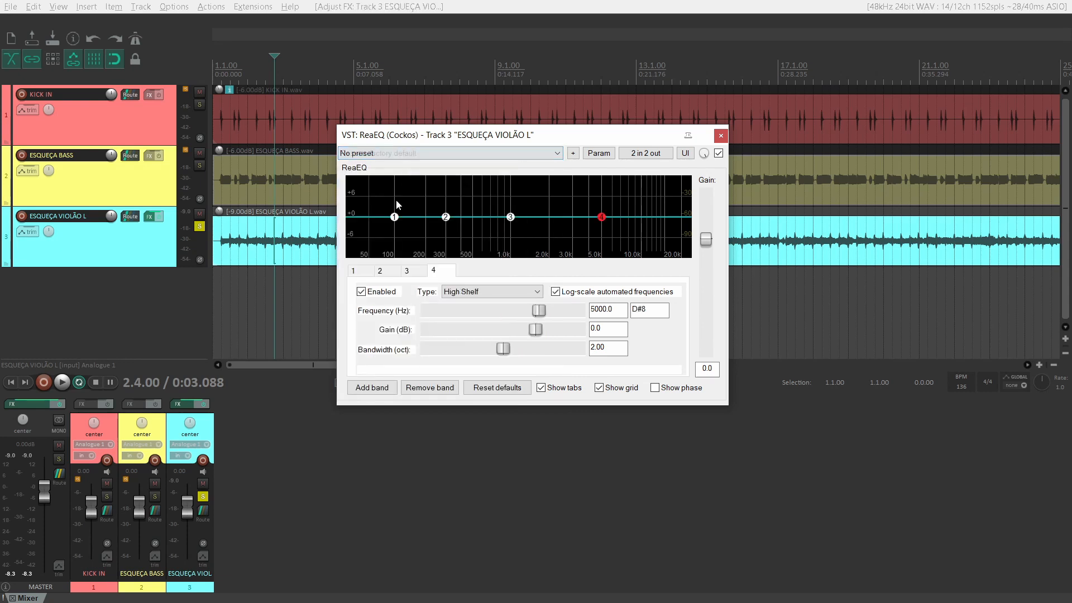
- Disable and re-enable band 4, and bypass and reactivate the whole ReaEQ plug-in
{"action": "left_click", "coordinate": [361, 291]}
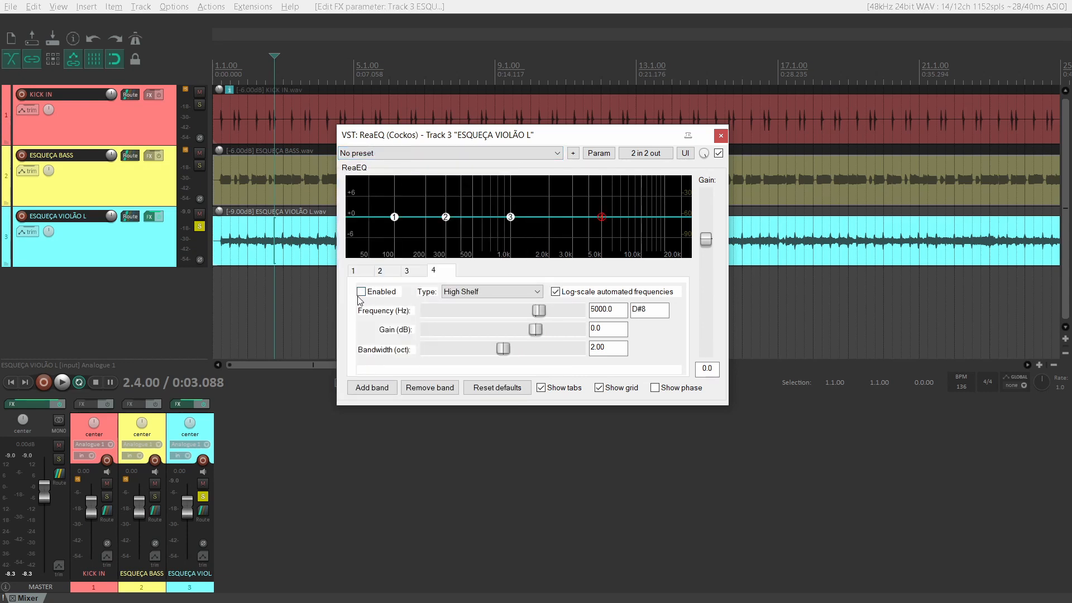
{"action": "left_click", "coordinate": [362, 293]}
{"action": "left_click", "coordinate": [718, 153]}
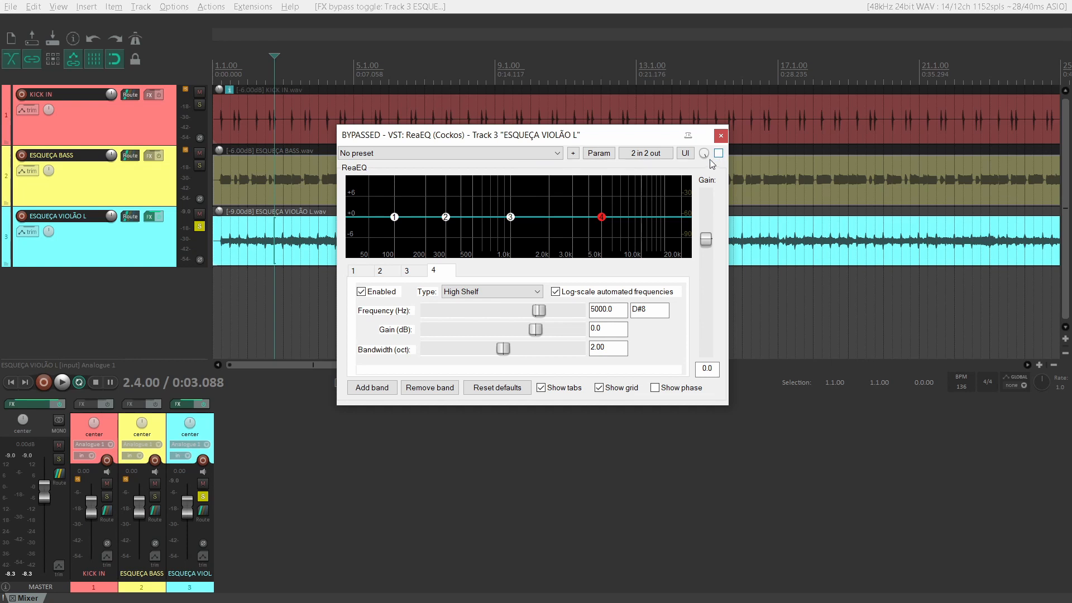
{"action": "left_click", "coordinate": [718, 154]}
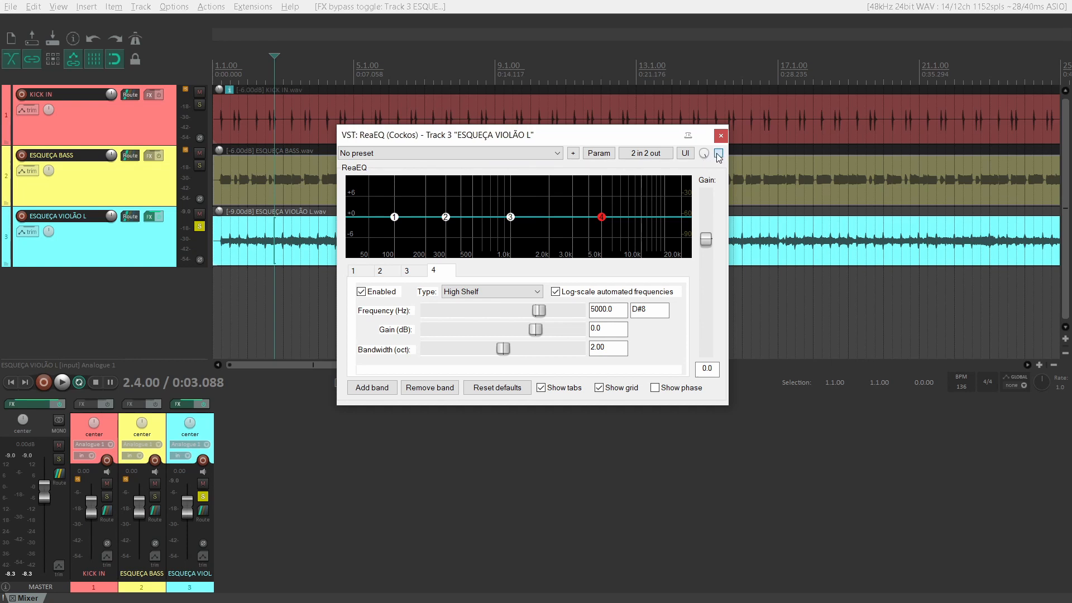
- Switch band 4 off and back on while viewing bands 2 and 3, and look at its available filter types
{"action": "left_click", "coordinate": [361, 292]}
{"action": "left_click", "coordinate": [398, 273]}
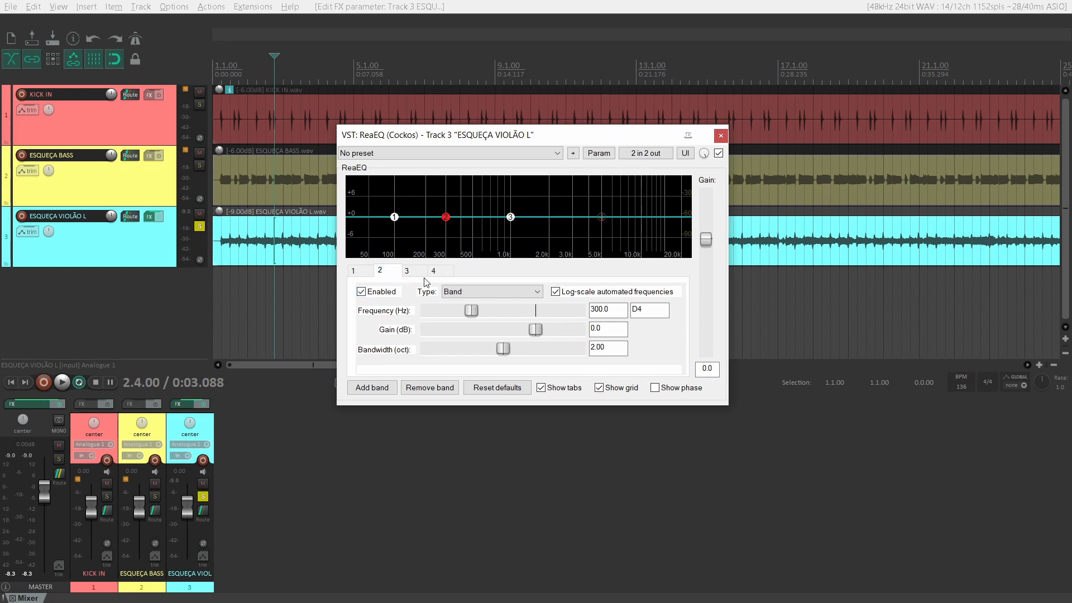
{"action": "left_click", "coordinate": [417, 272]}
{"action": "left_click", "coordinate": [435, 274]}
{"action": "left_click", "coordinate": [362, 291]}
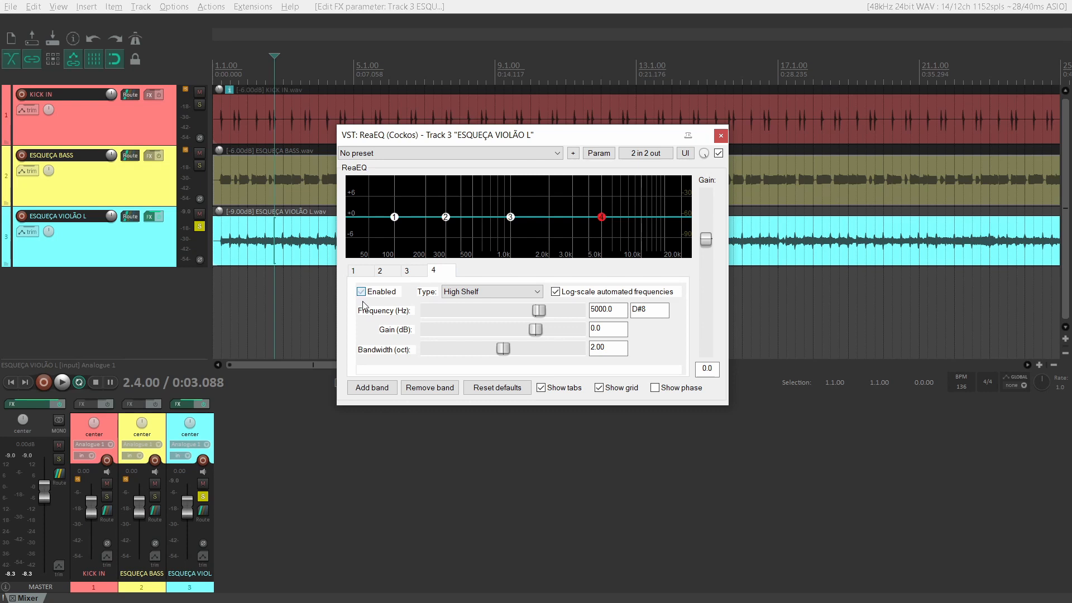
{"action": "left_click", "coordinate": [475, 296]}
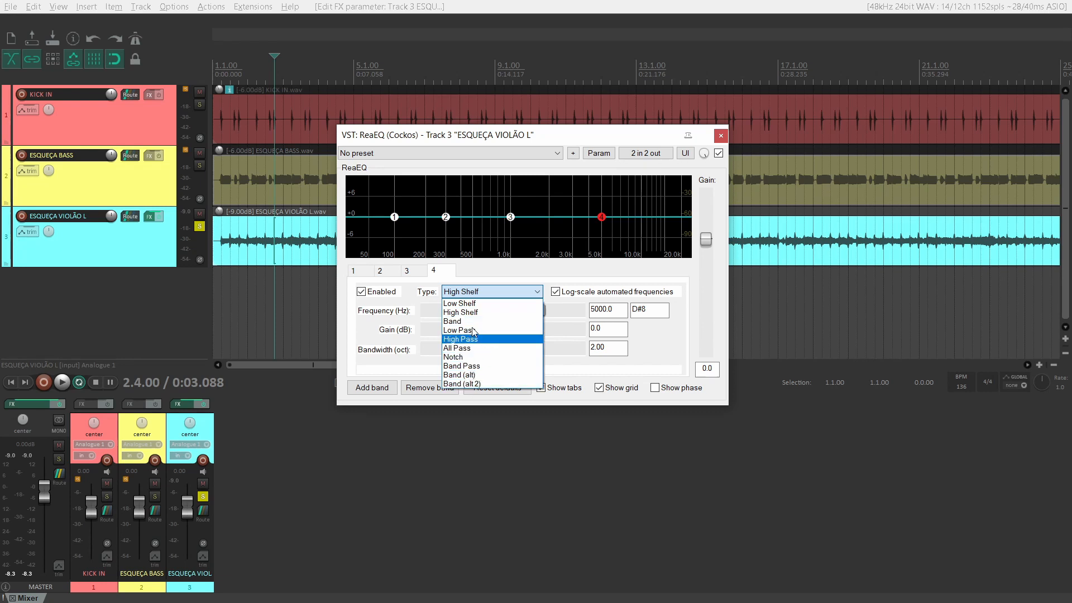
{"action": "left_click", "coordinate": [487, 291]}
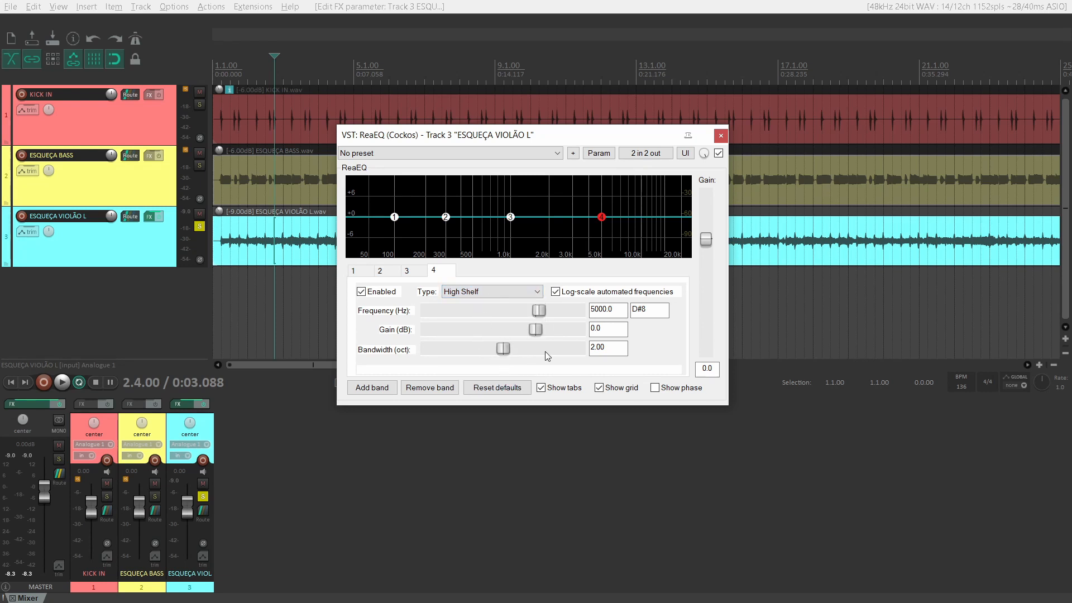
- Add the Neutron 3 plug-in to the ESQUEÇA VIOLÃO L track and place its window beside ReaEQ
{"action": "left_click_drag", "start_coordinate": [581, 144], "coordinate": [906, 262]}
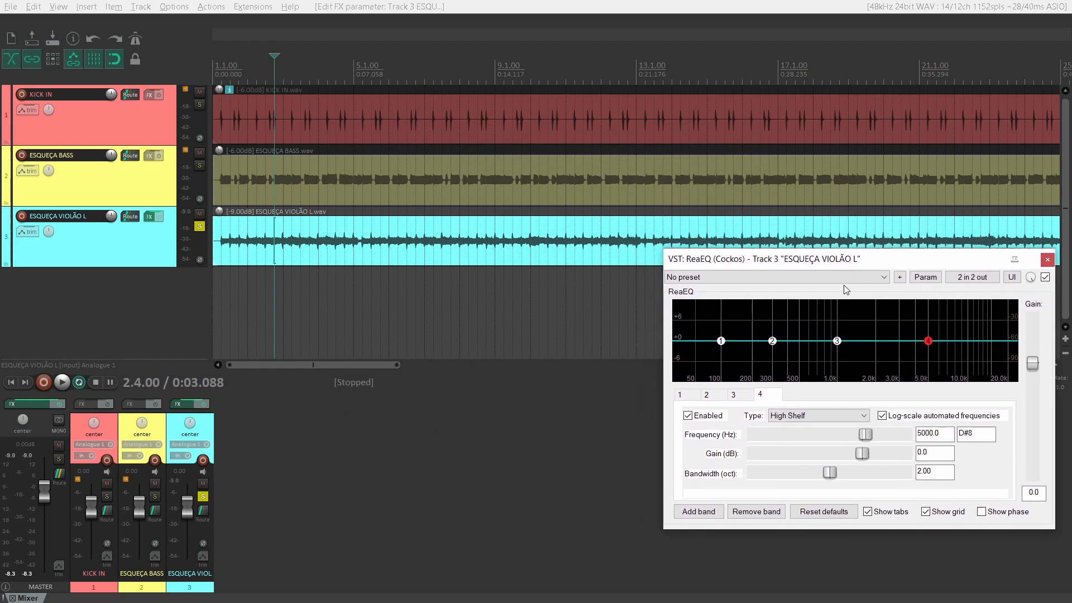
{"action": "left_click", "coordinate": [149, 216]}
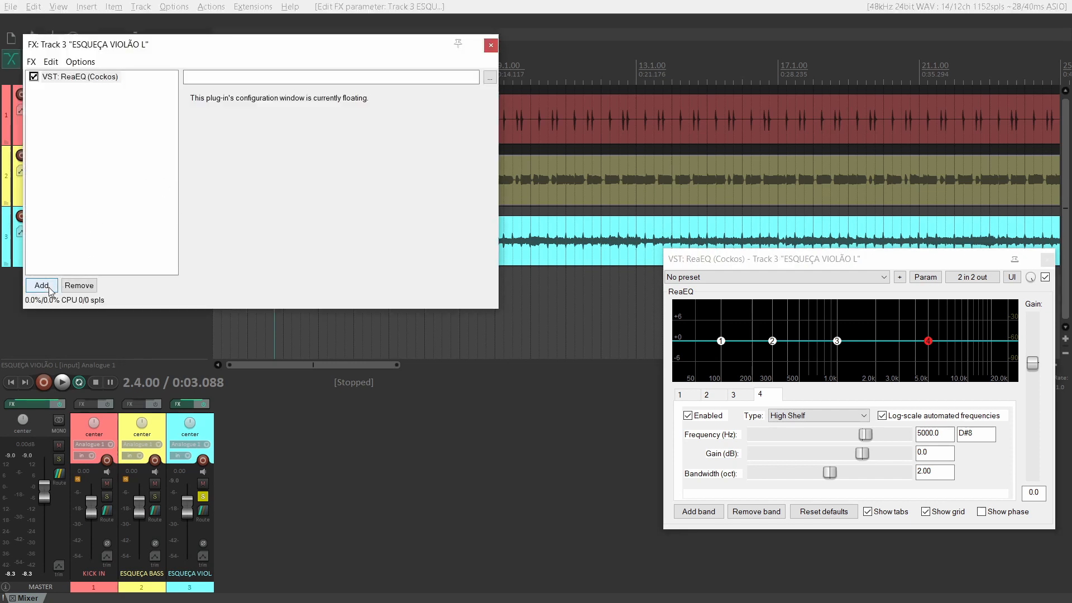
{"action": "left_click", "coordinate": [42, 285]}
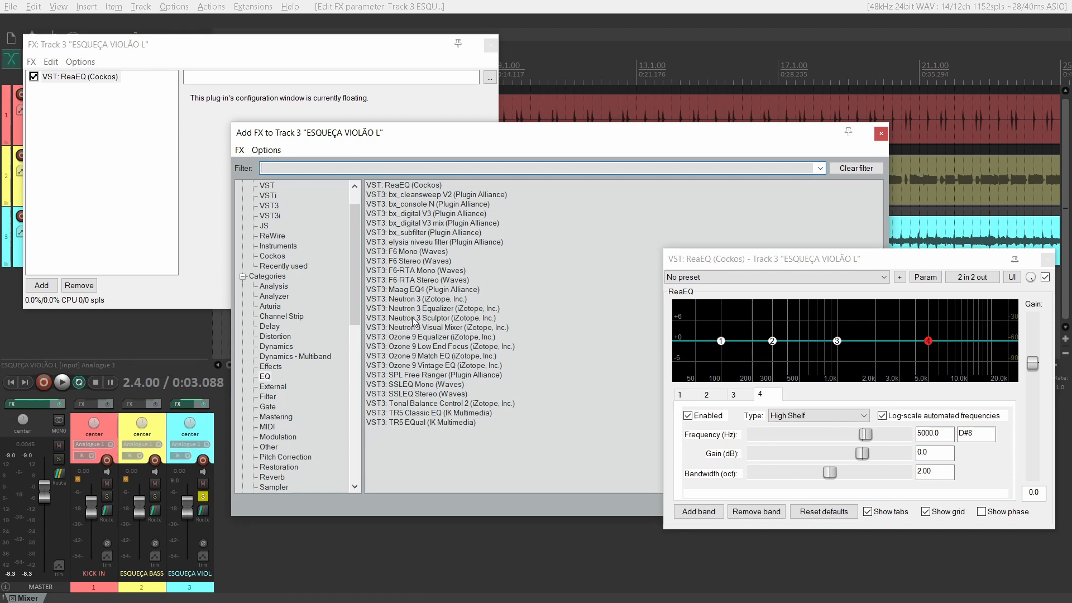
{"action": "left_click", "coordinate": [411, 300]}
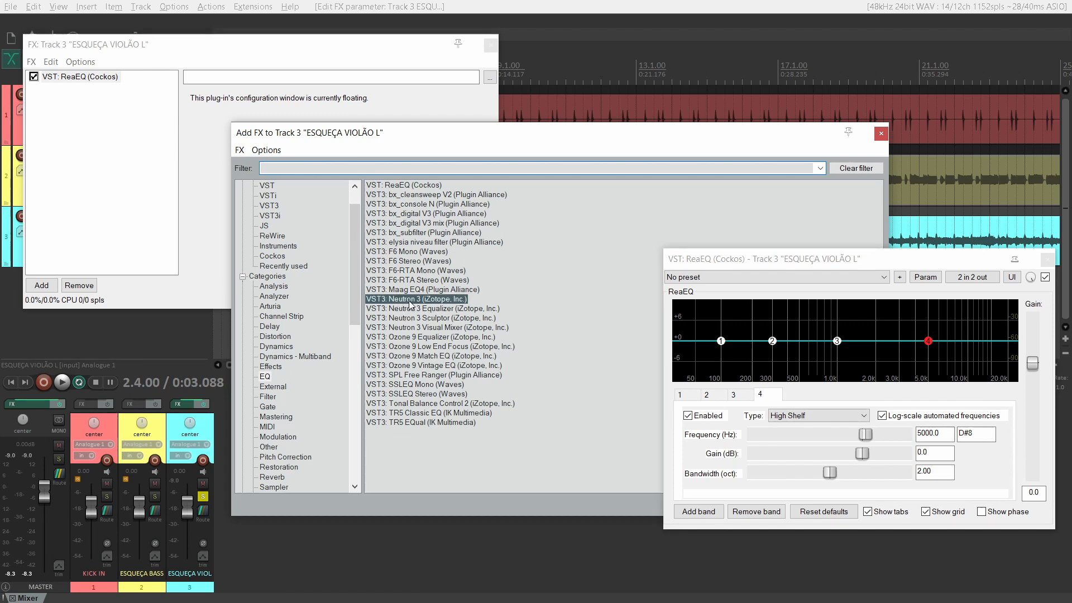
{"action": "double_click", "coordinate": [411, 300]}
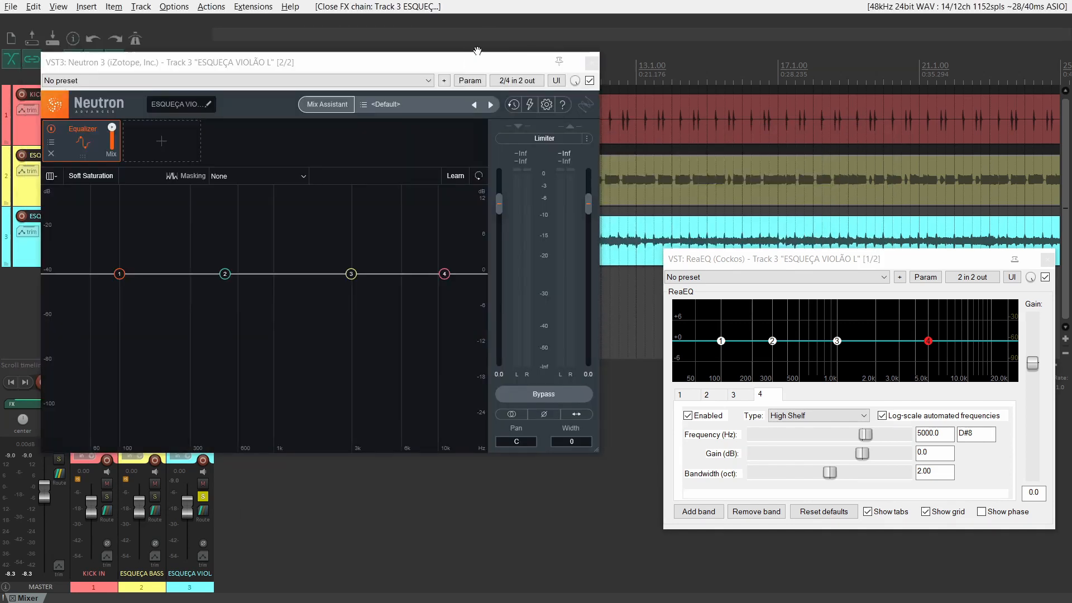
{"action": "left_click_drag", "start_coordinate": [468, 65], "coordinate": [514, 173]}
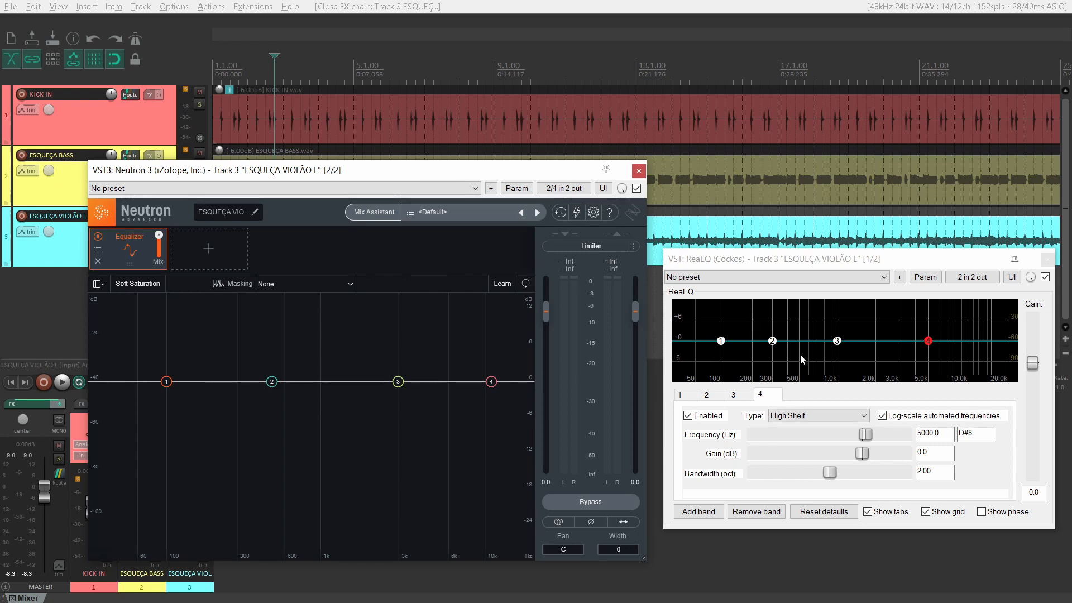
- Examine the filter type and settings of each of the four default bands in Neutron's equalizer
{"action": "left_click", "coordinate": [166, 382]}
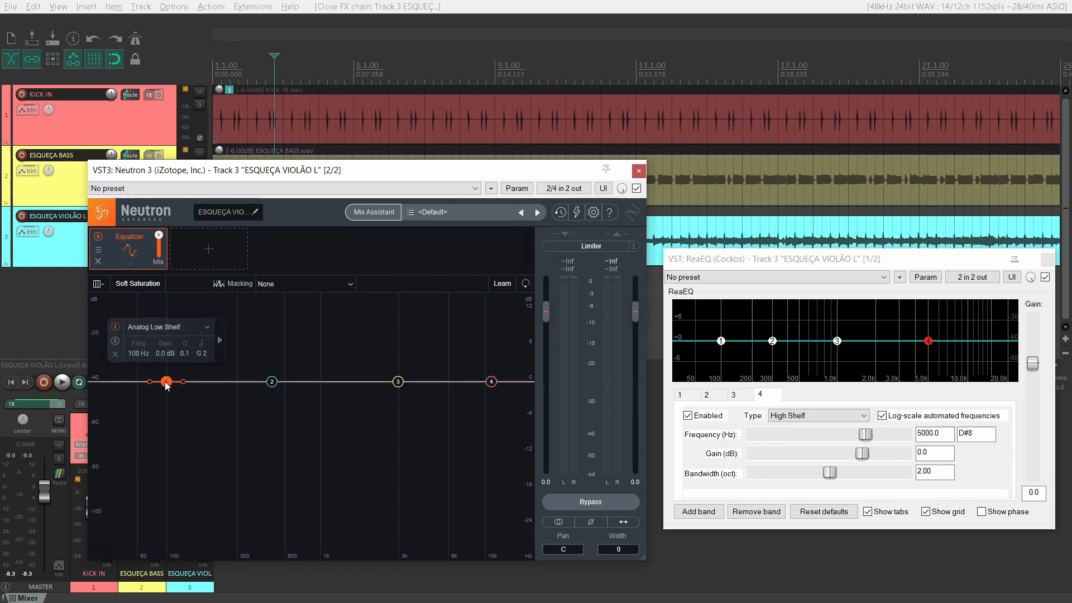
{"action": "left_click", "coordinate": [272, 382]}
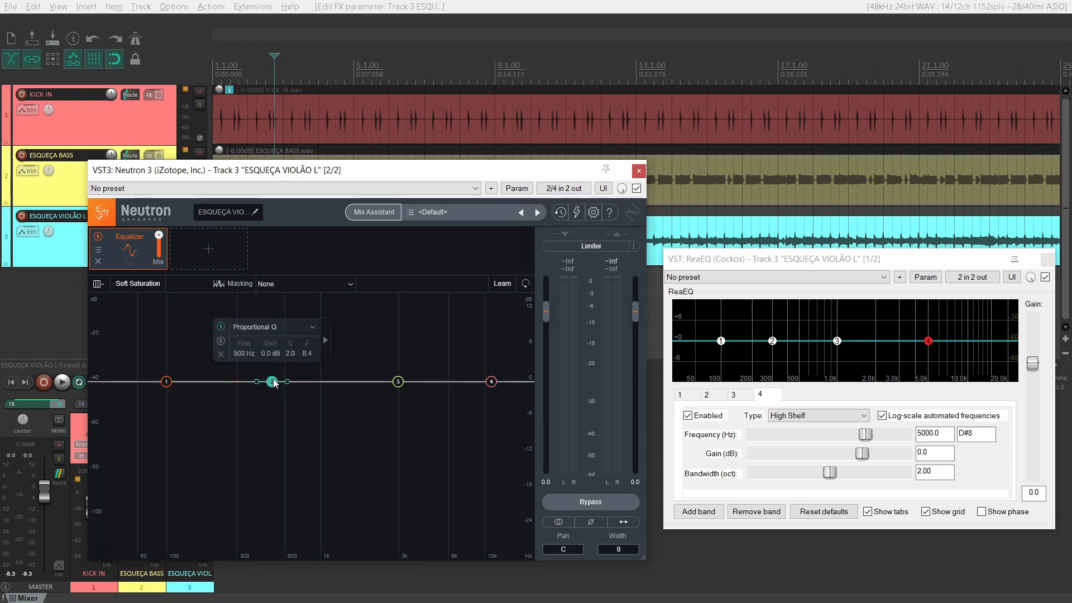
{"action": "left_click", "coordinate": [398, 382]}
{"action": "left_click", "coordinate": [491, 381]}
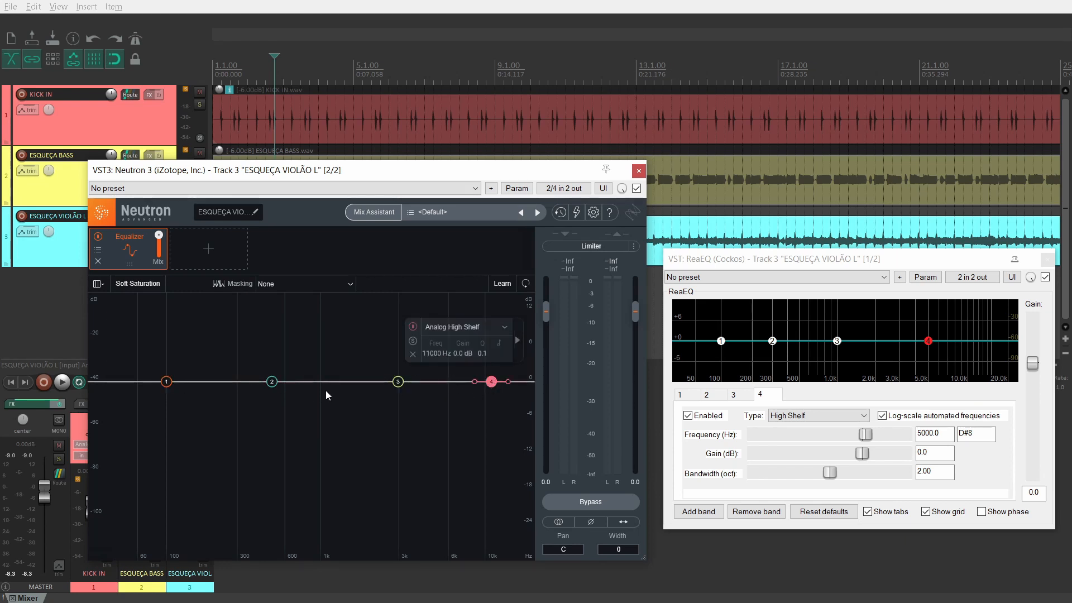
- Add Proportional Q bands at 1172 Hz and 203 Hz in Neutron, and add and delete a Flat Highpass at 41 Hz
{"action": "left_click", "coordinate": [331, 382]}
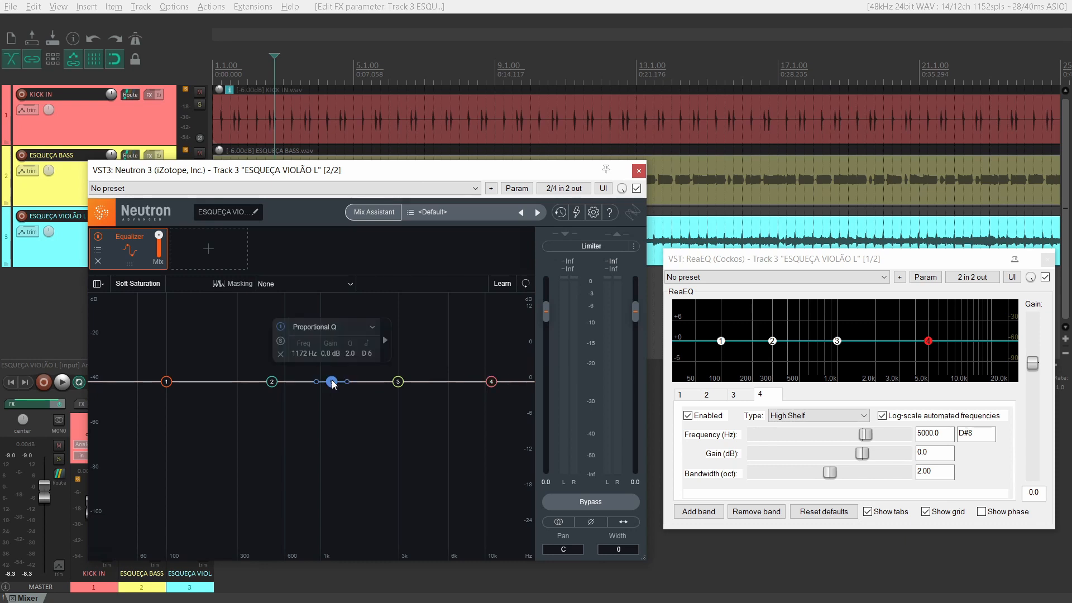
{"action": "left_click", "coordinate": [211, 381]}
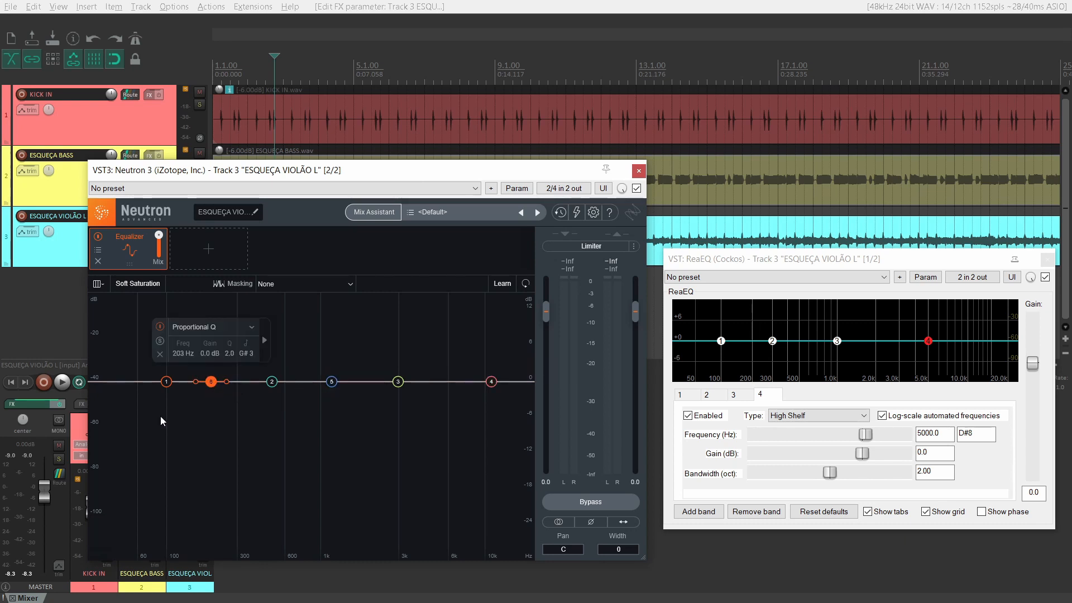
{"action": "left_click", "coordinate": [117, 381]}
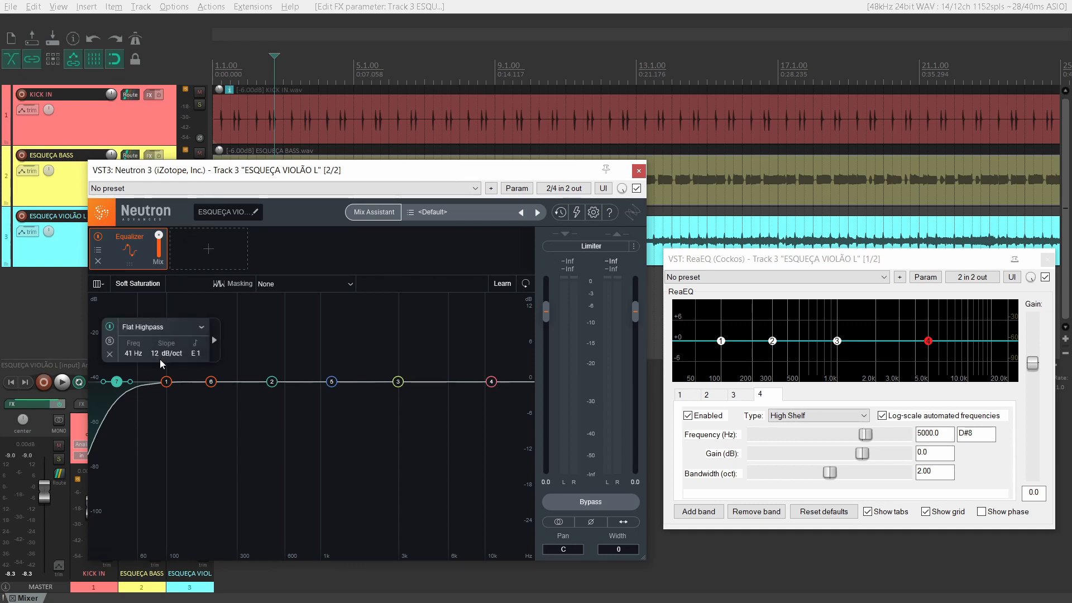
{"action": "left_click", "coordinate": [109, 355]}
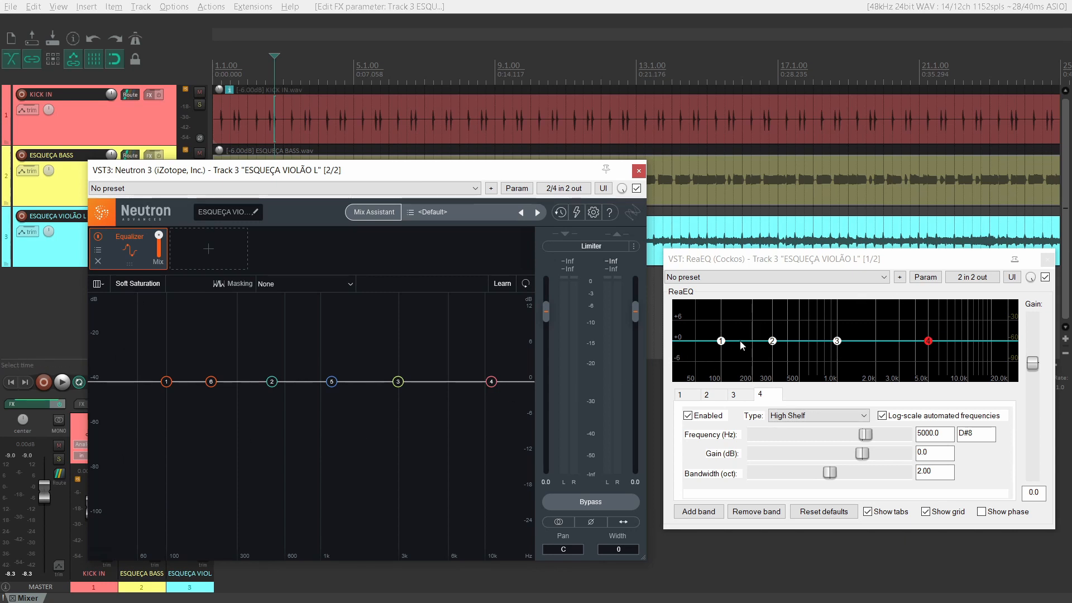
- View the filter shapes available for Neutron's 1172 Hz band
{"action": "left_click", "coordinate": [331, 384]}
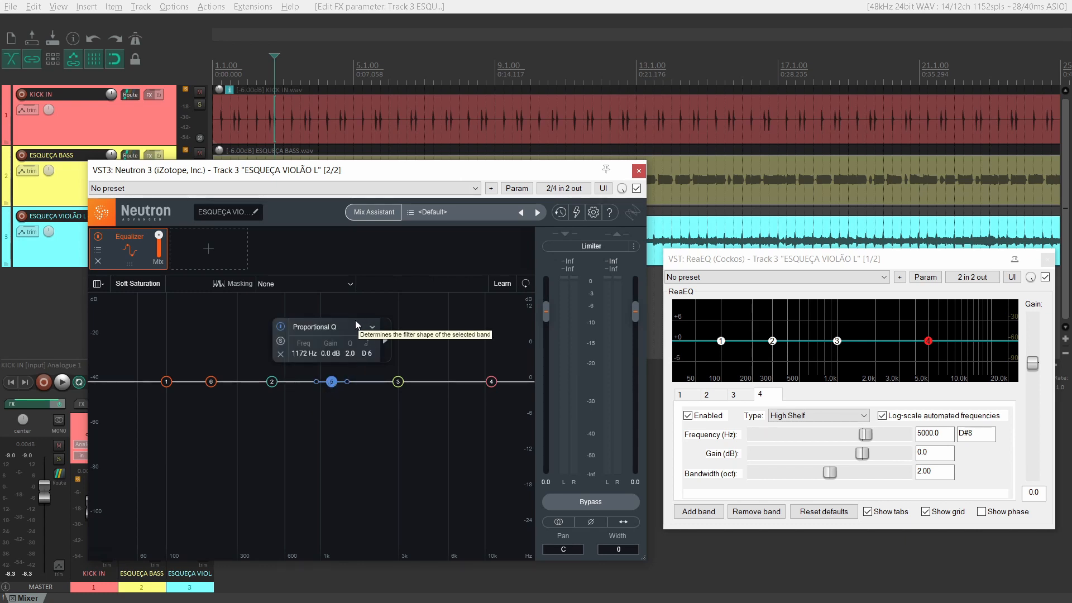
{"action": "left_click", "coordinate": [368, 328]}
{"action": "mouse_move", "coordinate": [326, 376]}
{"action": "mouse_move", "coordinate": [329, 338]}
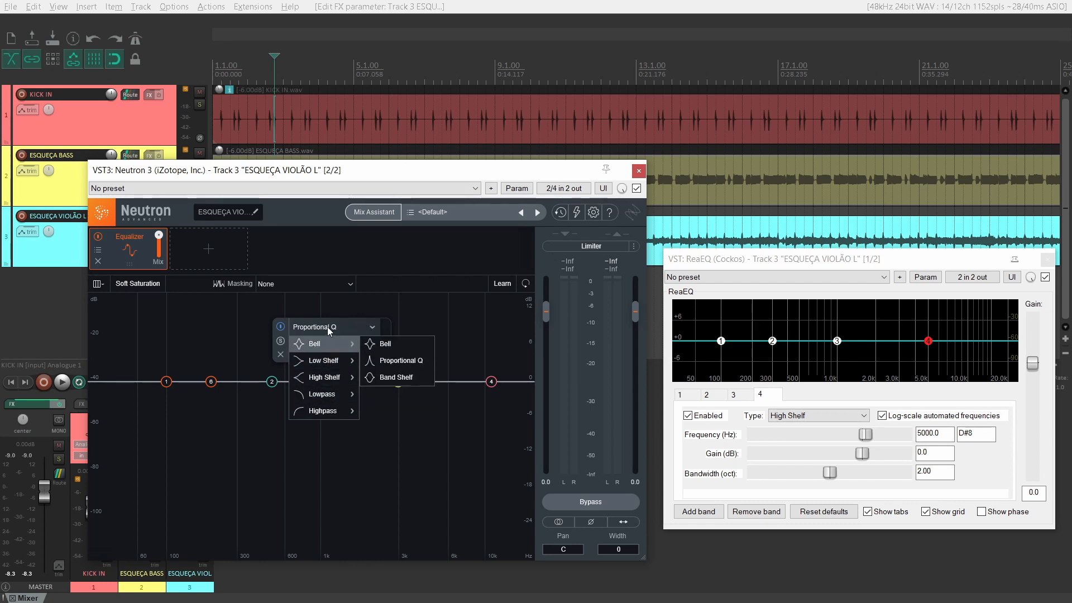
{"action": "left_click", "coordinate": [320, 332]}
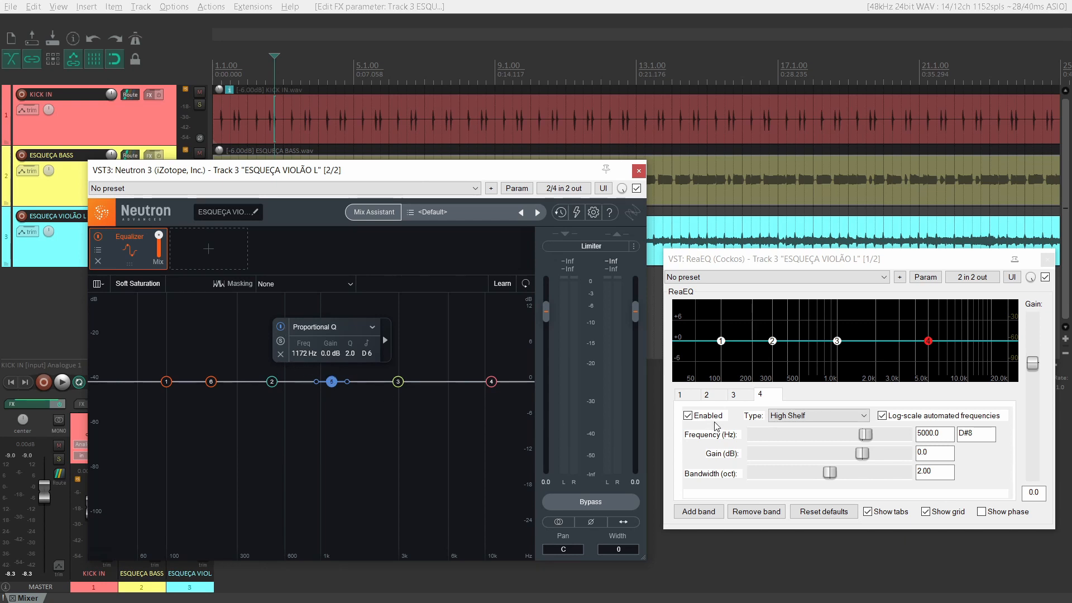
- Solo and unsolo Neutron's 1172 Hz band, and bypass and re-enable the whole Neutron plug-in
{"action": "left_click", "coordinate": [281, 341]}
{"action": "left_click", "coordinate": [282, 343]}
{"action": "left_click", "coordinate": [636, 189]}
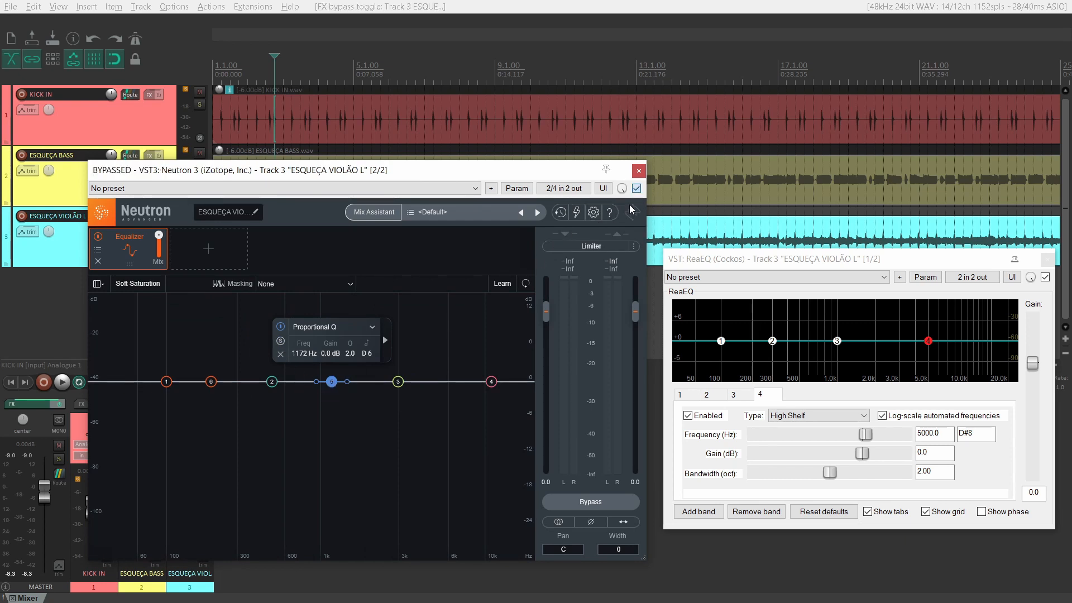
{"action": "left_click", "coordinate": [636, 189]}
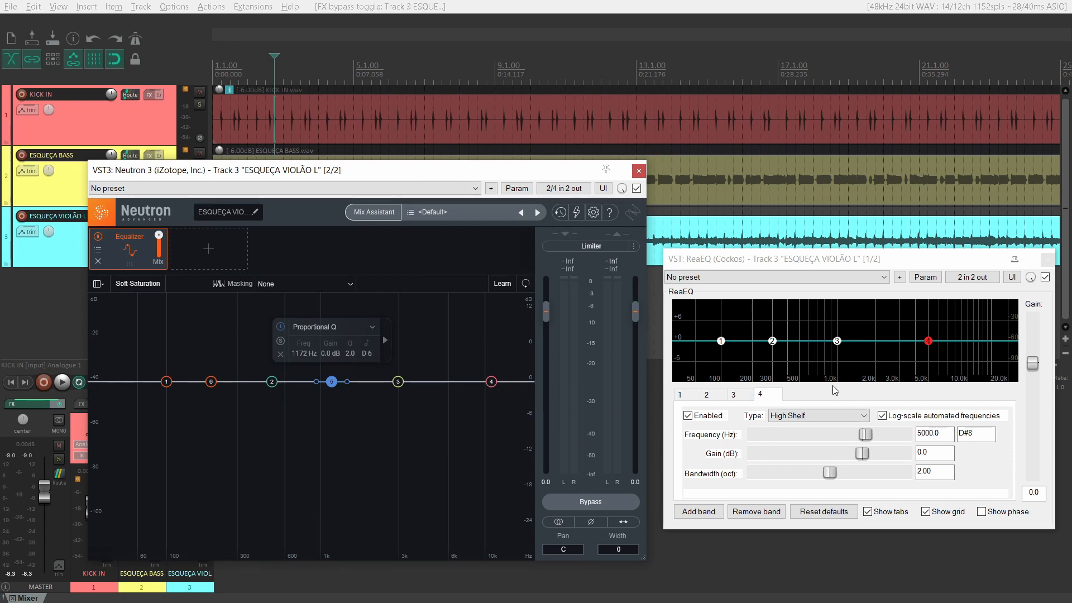
- View the filter types available for band 3 in ReaEQ
{"action": "left_click", "coordinate": [738, 395]}
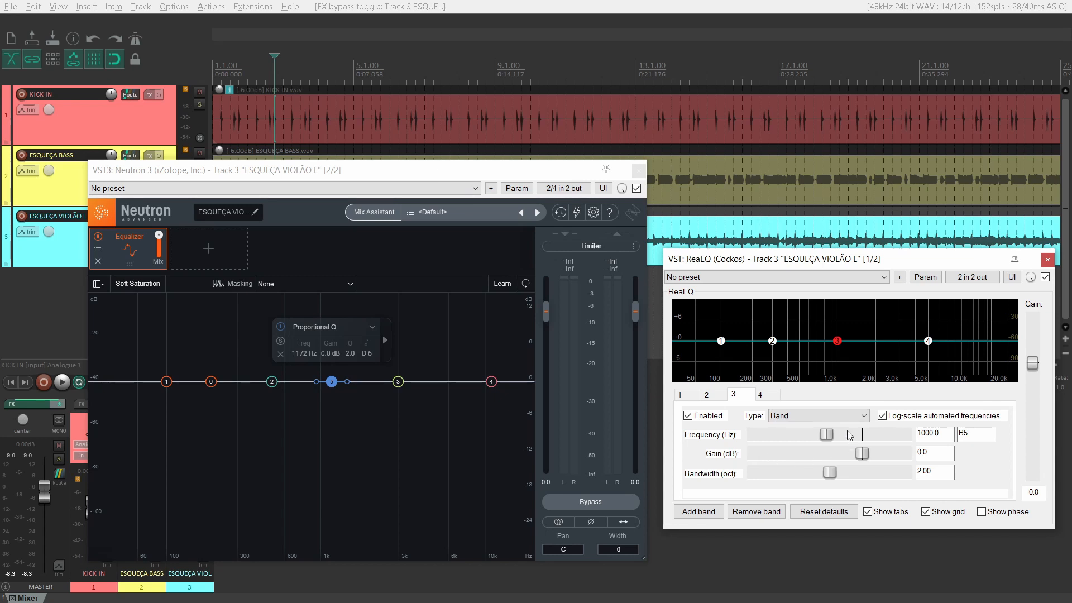
{"action": "left_click", "coordinate": [819, 416]}
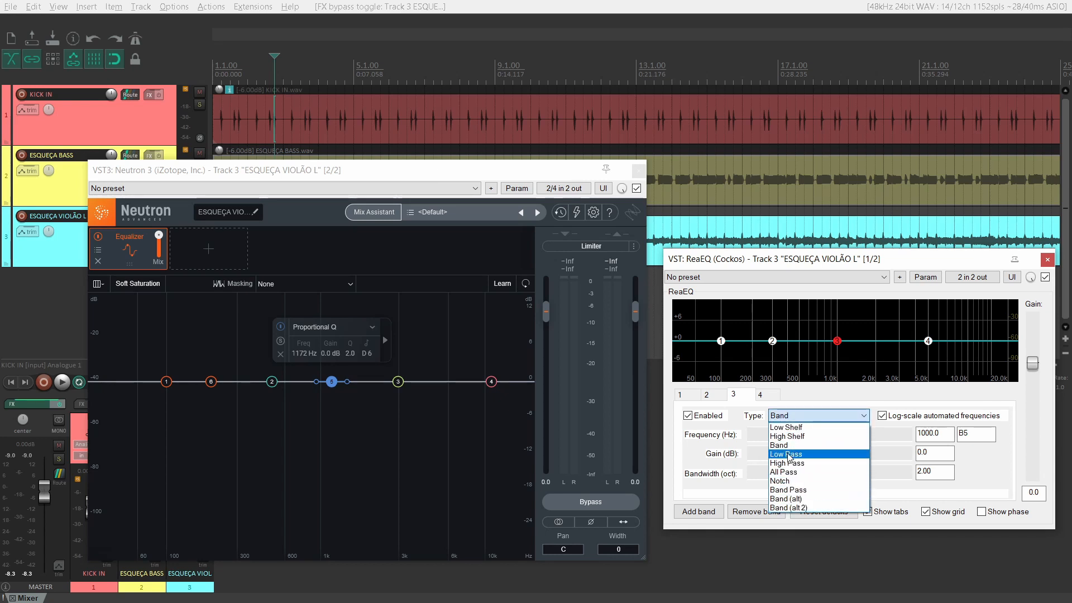
{"action": "left_click", "coordinate": [807, 405]}
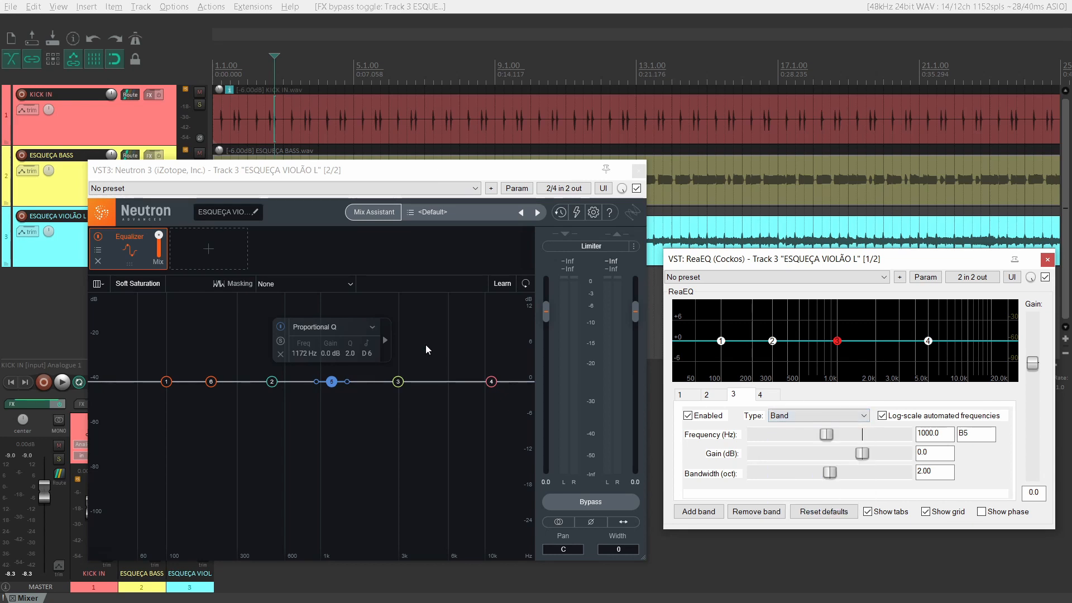
- Browse the shape variants for Neutron's 1172 Hz band and set its filter shape to Bell
{"action": "left_click", "coordinate": [342, 329]}
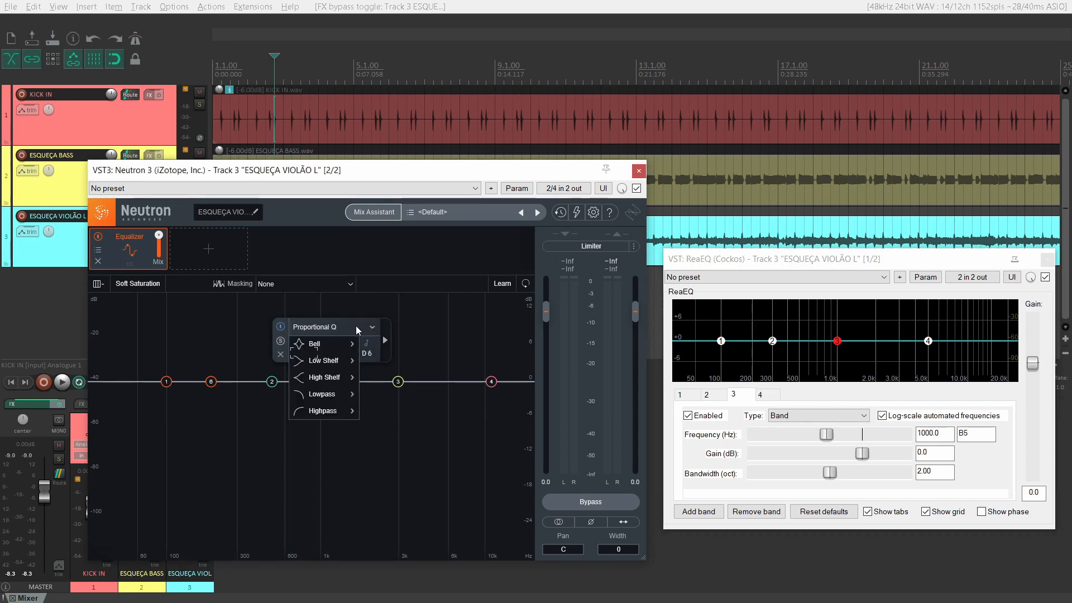
{"action": "mouse_move", "coordinate": [335, 344]}
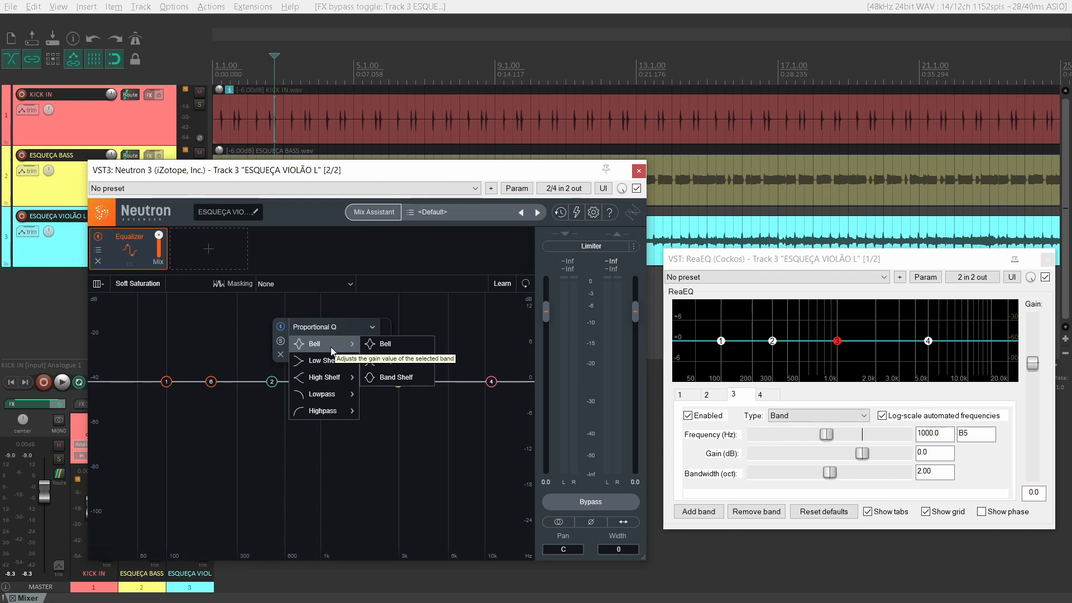
{"action": "mouse_move", "coordinate": [323, 365]}
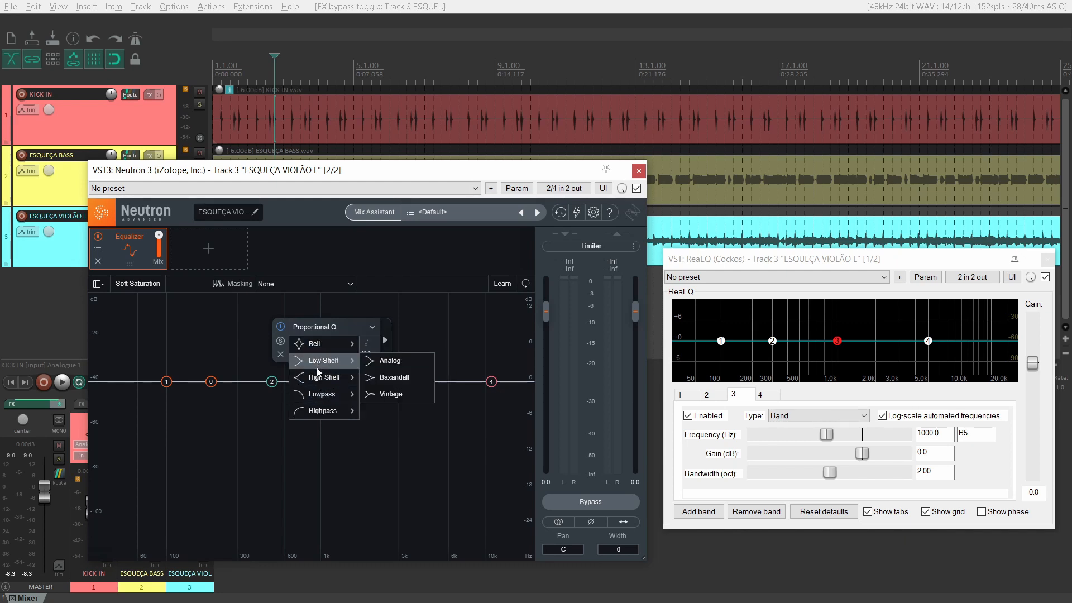
{"action": "left_click", "coordinate": [316, 352]}
{"action": "left_click", "coordinate": [329, 329]}
{"action": "mouse_move", "coordinate": [320, 369]}
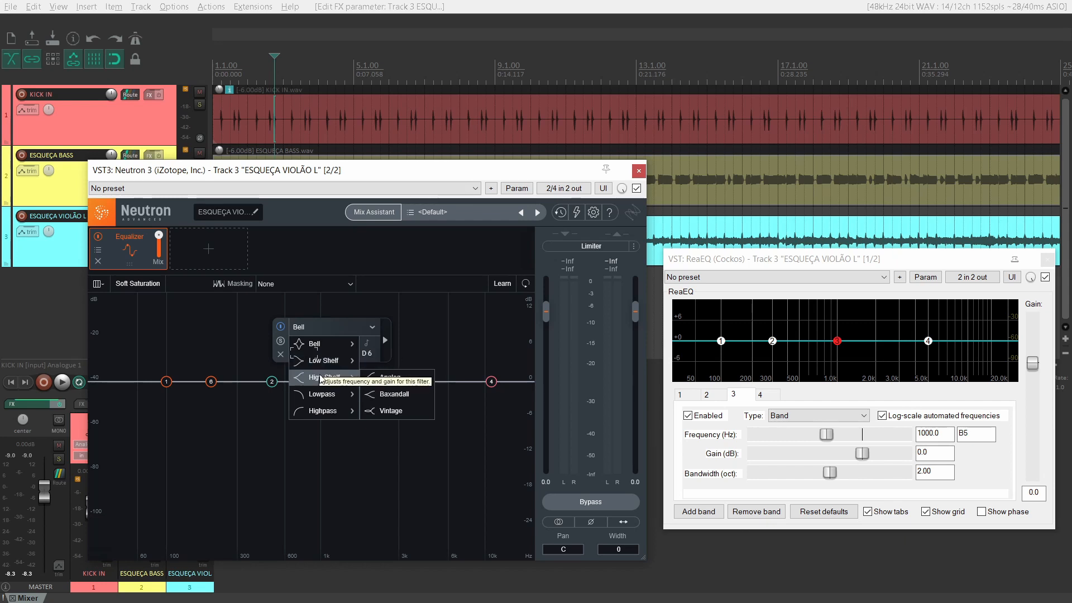
{"action": "mouse_move", "coordinate": [318, 401]}
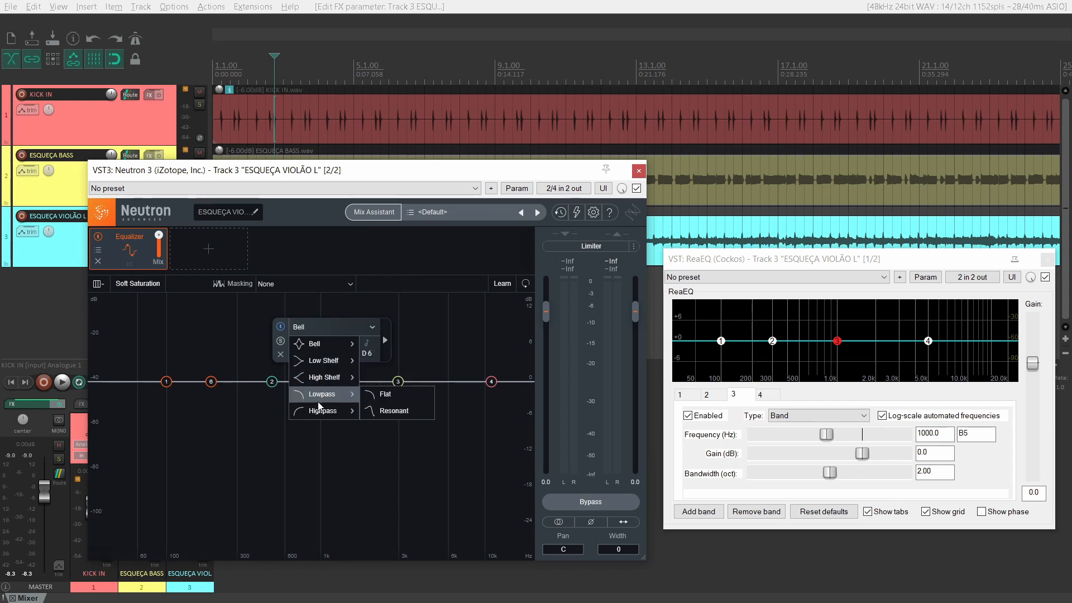
{"action": "mouse_move", "coordinate": [330, 344]}
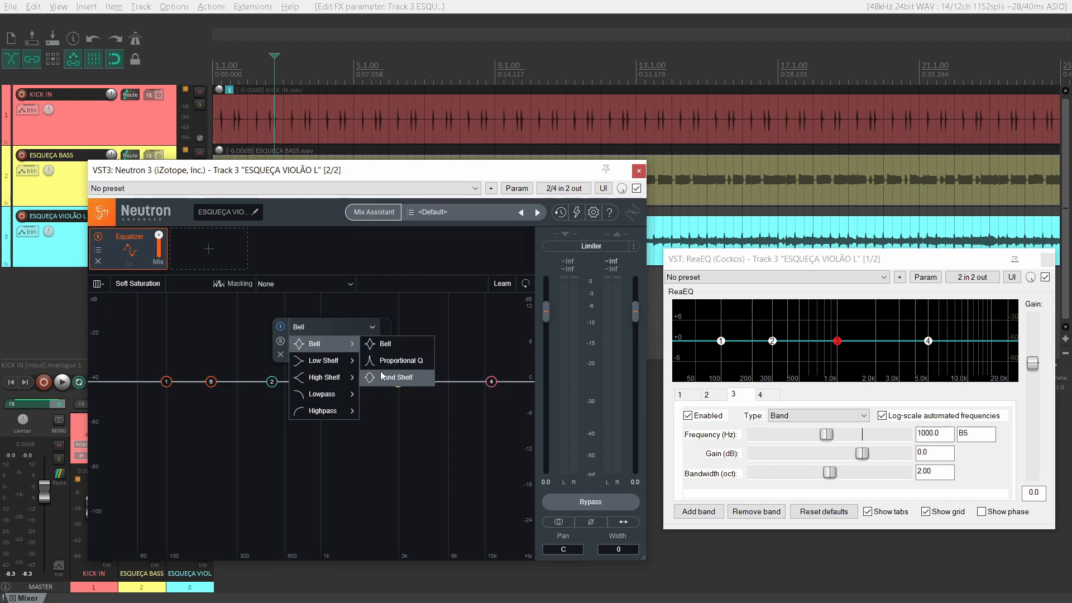
{"action": "left_click", "coordinate": [384, 343]}
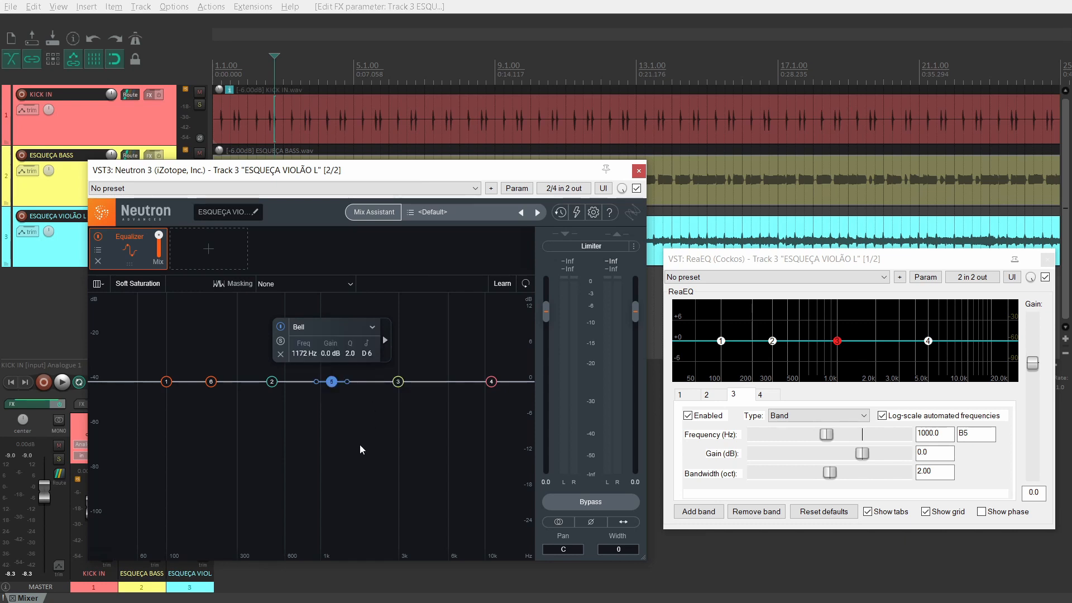
- Adjust Neutron's Bell band to about 1093 Hz, 6.6 dB gain and Q 1.7, and reselect Band as ReaEQ band 3's type
{"action": "mouse_move", "coordinate": [304, 356]}
{"action": "left_mouse_down"}
{"action": "mouse_move", "coordinate": [309, 383]}
{"action": "mouse_move", "coordinate": [314, 352]}
{"action": "left_mouse_up"}
{"action": "left_click_drag", "start_coordinate": [338, 387], "coordinate": [339, 349]}
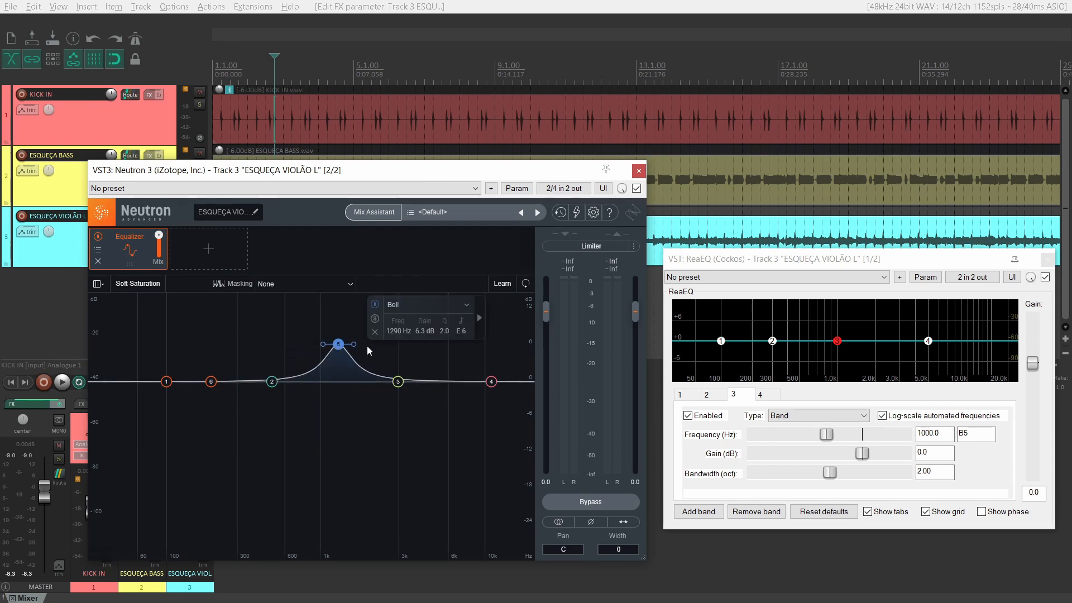
{"action": "left_click_drag", "start_coordinate": [421, 328], "coordinate": [444, 332]}
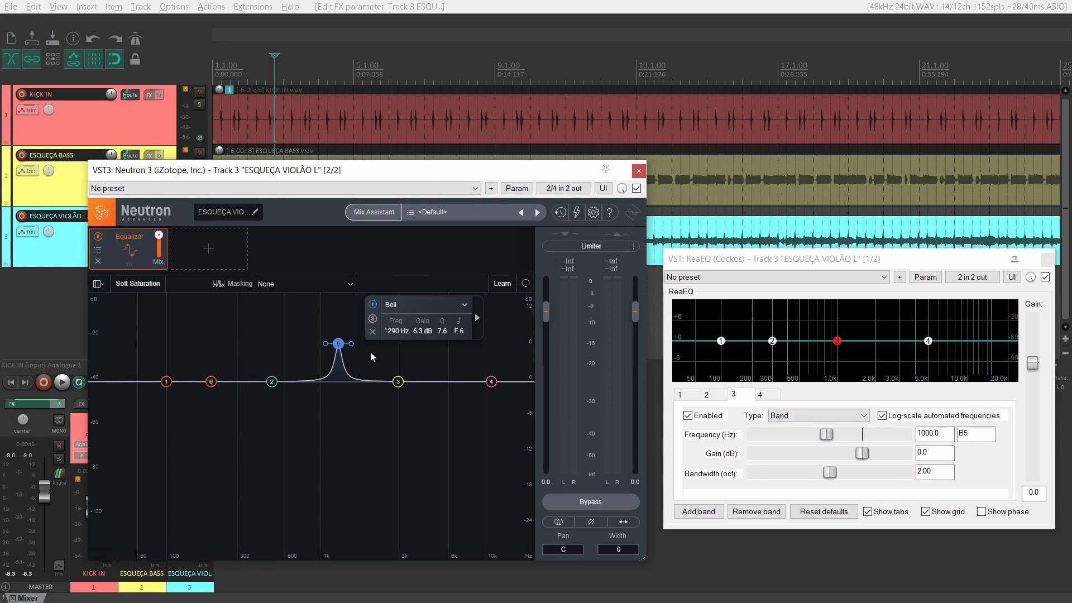
{"action": "left_click_drag", "start_coordinate": [351, 344], "coordinate": [327, 345]}
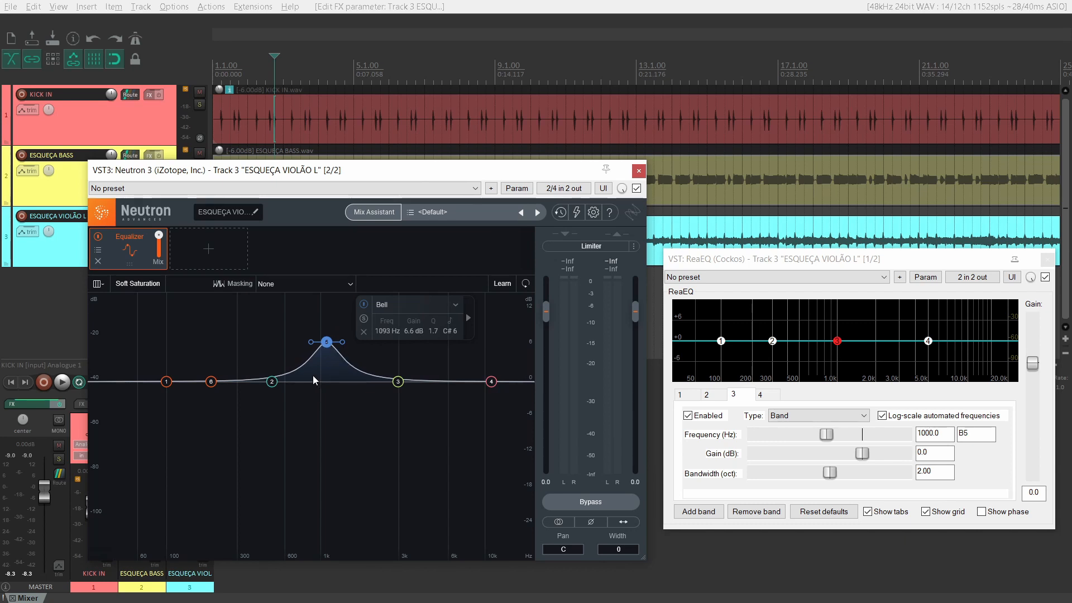
{"action": "left_click", "coordinate": [831, 417]}
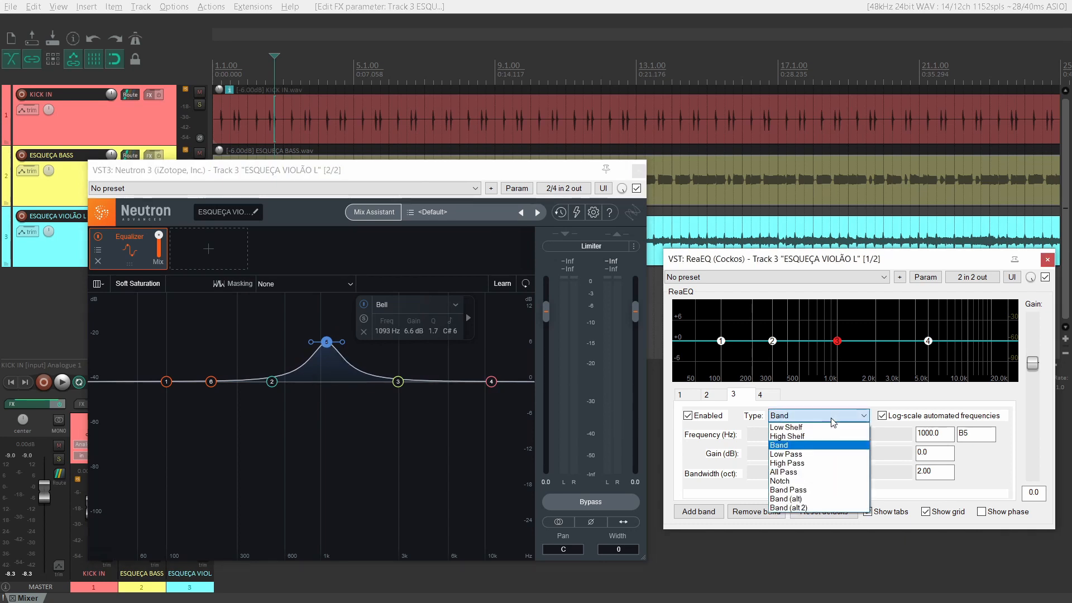
{"action": "left_click", "coordinate": [787, 446]}
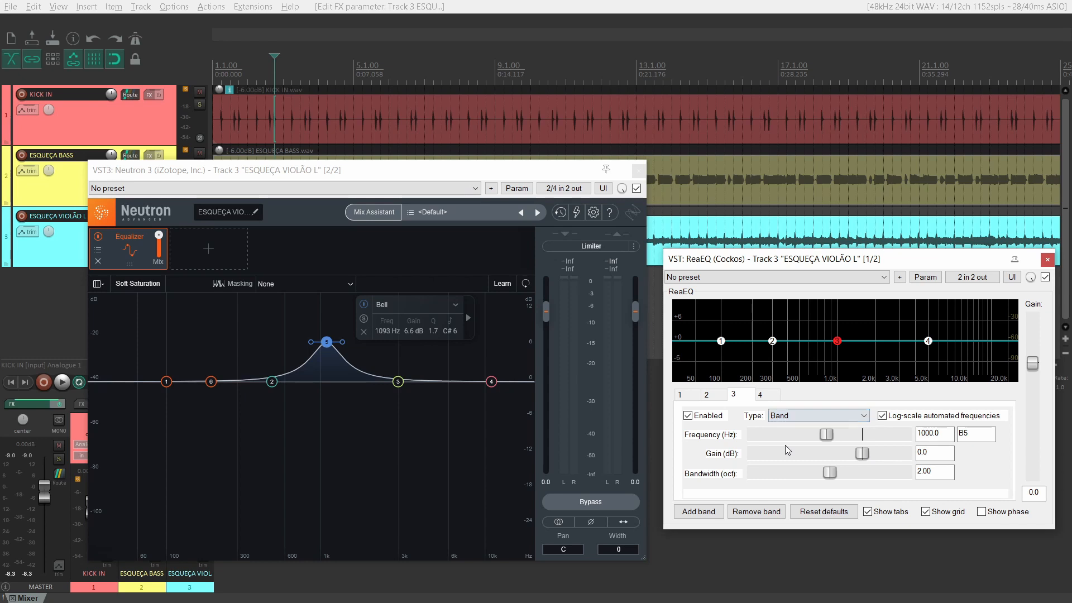
- Turn Neutron's Bell band into an Analog Low Shelf at about 674 Hz, 6.7 dB and Q 1.0, and finally into an Analog High Shelf
{"action": "left_click", "coordinate": [388, 306]}
{"action": "mouse_move", "coordinate": [398, 339]}
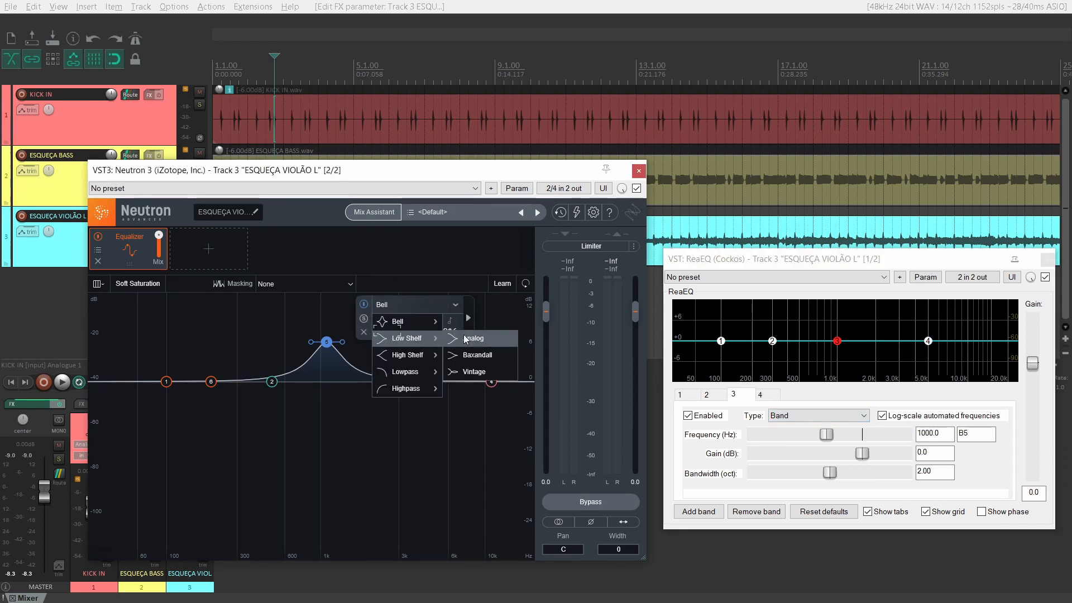
{"action": "left_click", "coordinate": [421, 338]}
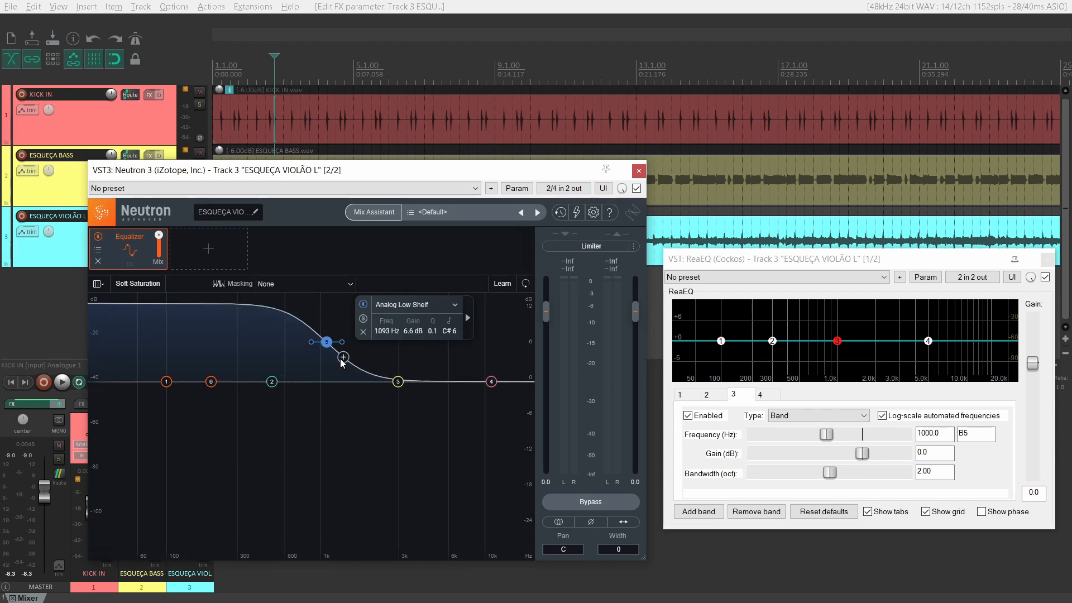
{"action": "left_click_drag", "start_coordinate": [383, 332], "coordinate": [340, 363]}
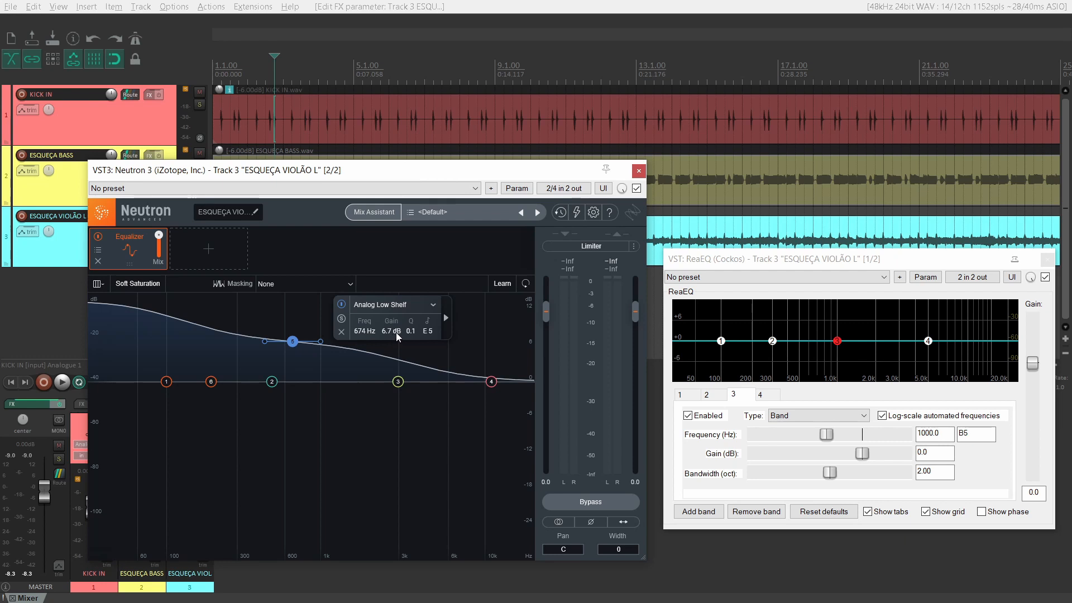
{"action": "left_click_drag", "start_coordinate": [410, 331], "coordinate": [404, 284]}
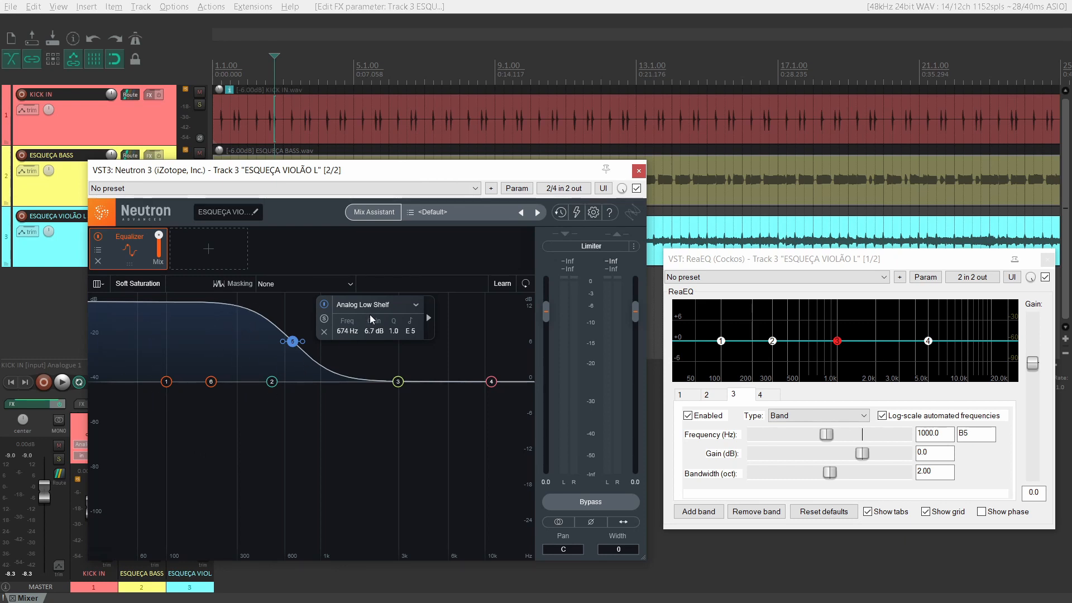
{"action": "left_click", "coordinate": [404, 305]}
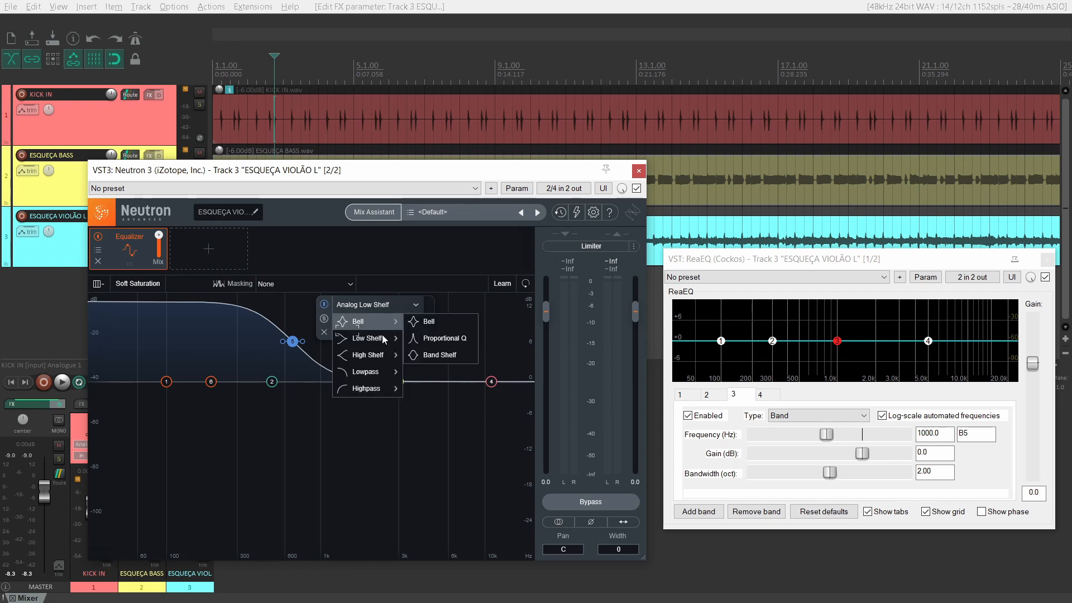
{"action": "left_click", "coordinate": [377, 354]}
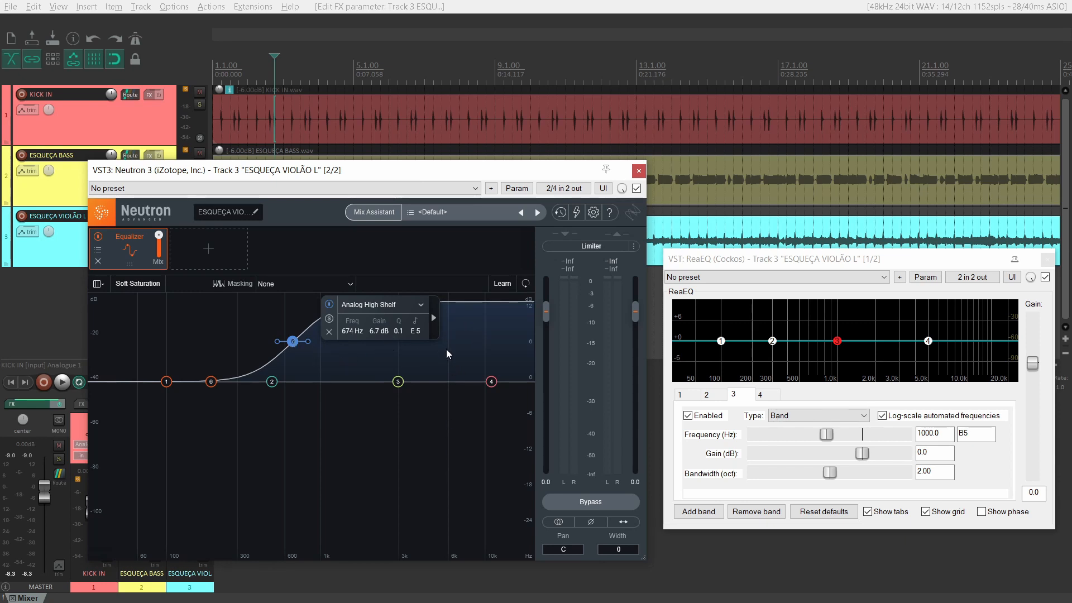
- Change ReaEQ band 3 to Low Shelf with a gain of about -6.5 dB and a bandwidth of 0.01 octaves
{"action": "left_click", "coordinate": [780, 416]}
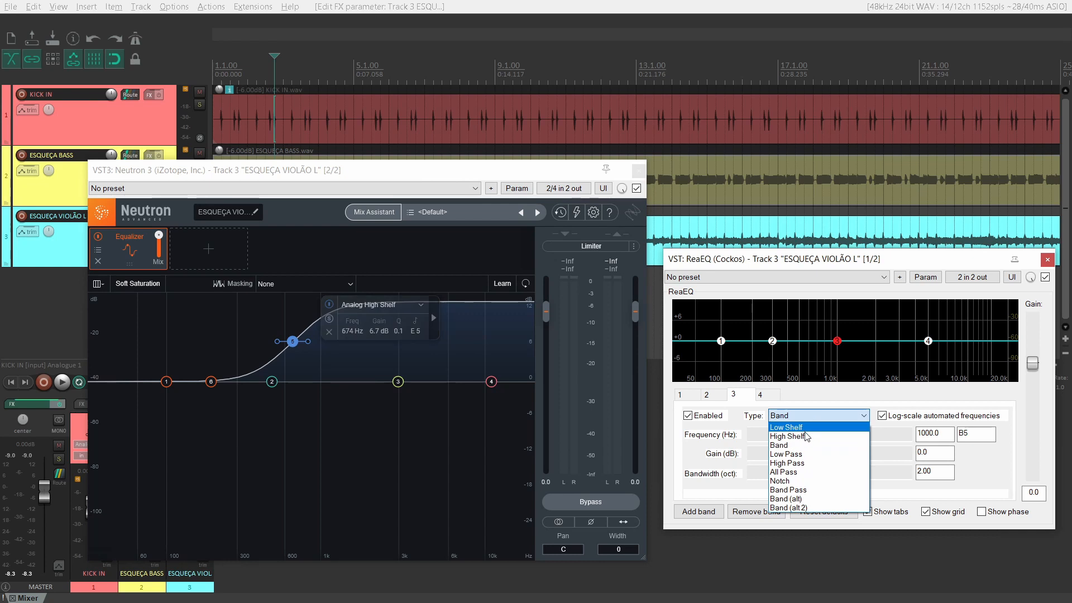
{"action": "left_click", "coordinate": [789, 427]}
{"action": "left_click_drag", "start_coordinate": [863, 457], "coordinate": [759, 474]}
{"action": "left_click_drag", "start_coordinate": [827, 458], "coordinate": [842, 480]}
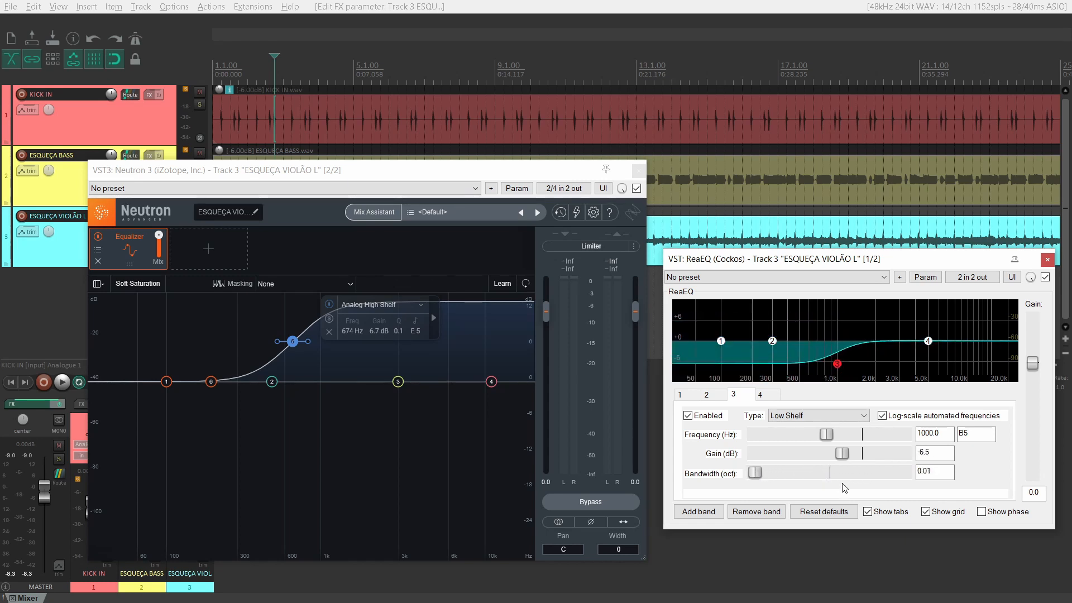
- Change ReaEQ band 3 to High Shelf at about 1982 Hz with -9.7 dB gain, keeping the bandwidth at its minimum
{"action": "left_click", "coordinate": [818, 415]}
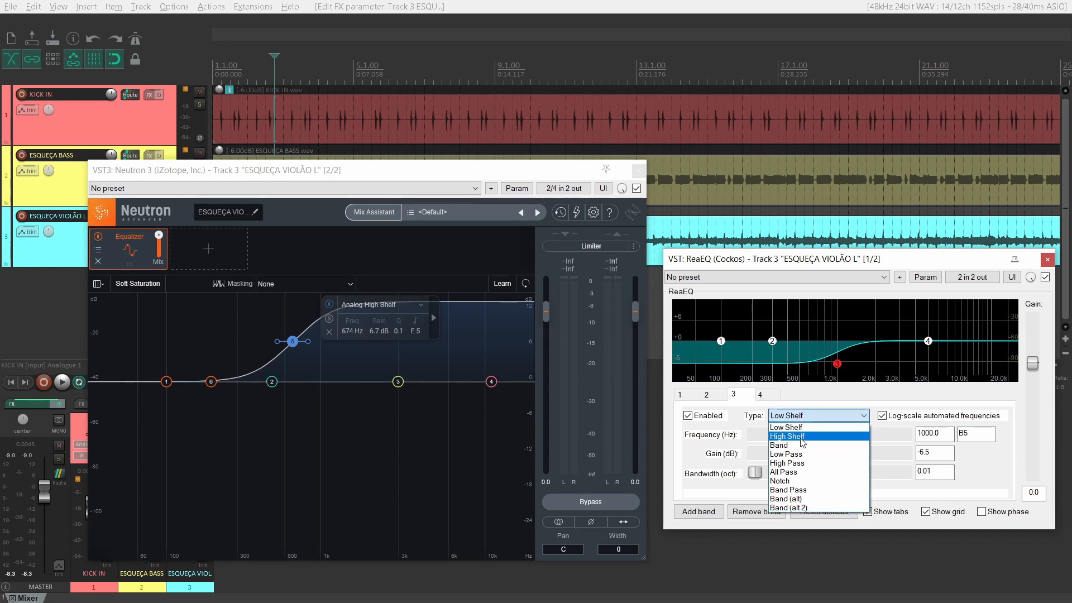
{"action": "left_click", "coordinate": [801, 436]}
{"action": "mouse_move", "coordinate": [831, 434]}
{"action": "left_mouse_down"}
{"action": "mouse_move", "coordinate": [819, 442]}
{"action": "mouse_move", "coordinate": [843, 442]}
{"action": "left_mouse_up"}
{"action": "left_click_drag", "start_coordinate": [884, 455], "coordinate": [835, 473]}
{"action": "mouse_move", "coordinate": [761, 473]}
{"action": "left_mouse_down"}
{"action": "mouse_move", "coordinate": [845, 473]}
{"action": "mouse_move", "coordinate": [740, 476]}
{"action": "left_mouse_up"}
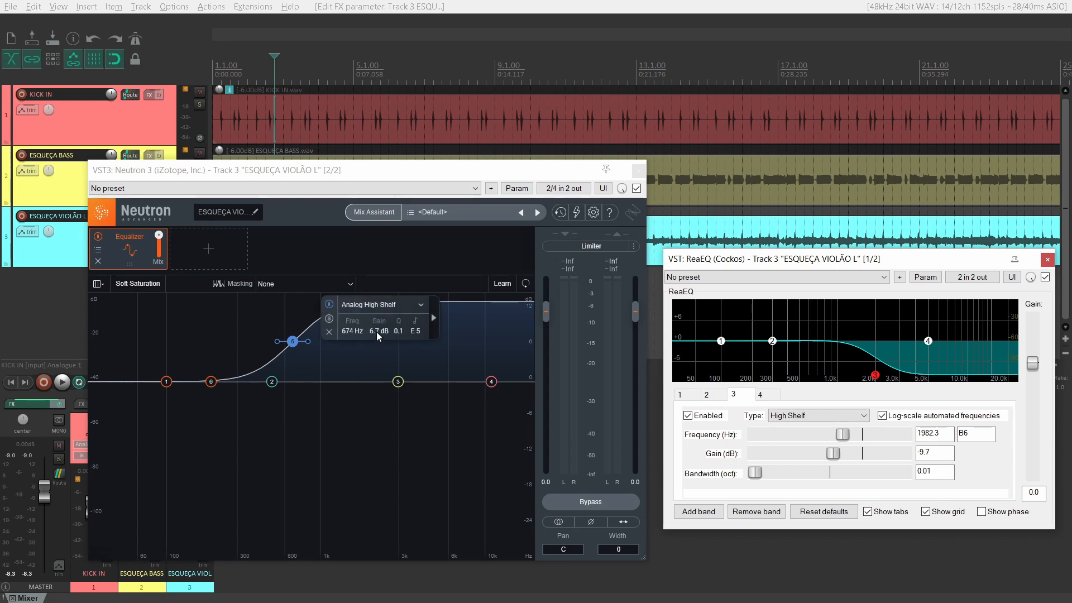
- Switch Neutron's 674 Hz band to Flat Highpass and finally to Flat Lowpass
{"action": "left_click", "coordinate": [404, 306]}
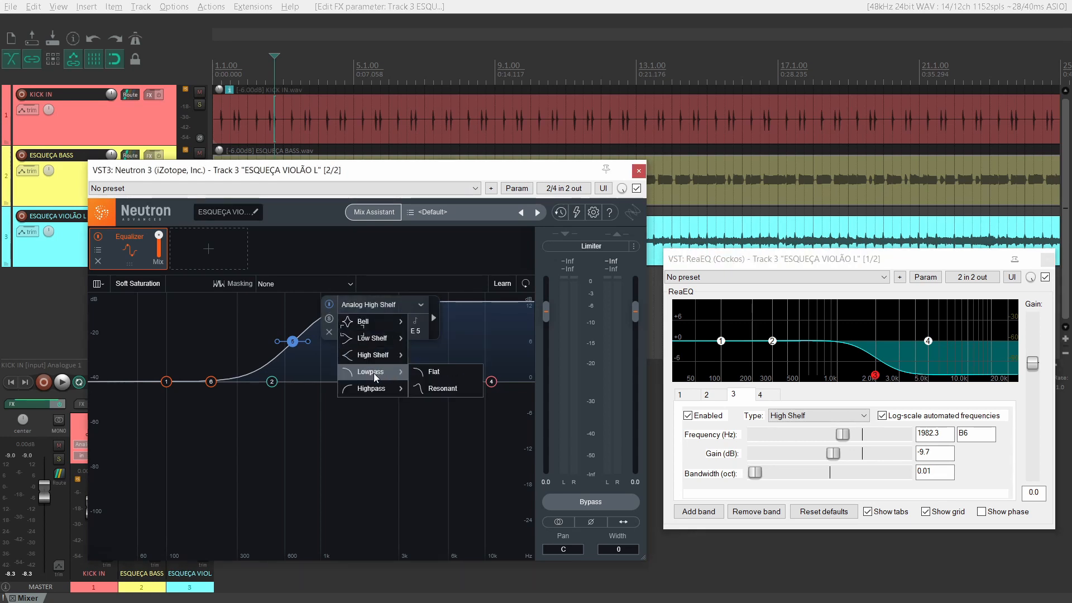
{"action": "left_click", "coordinate": [371, 389]}
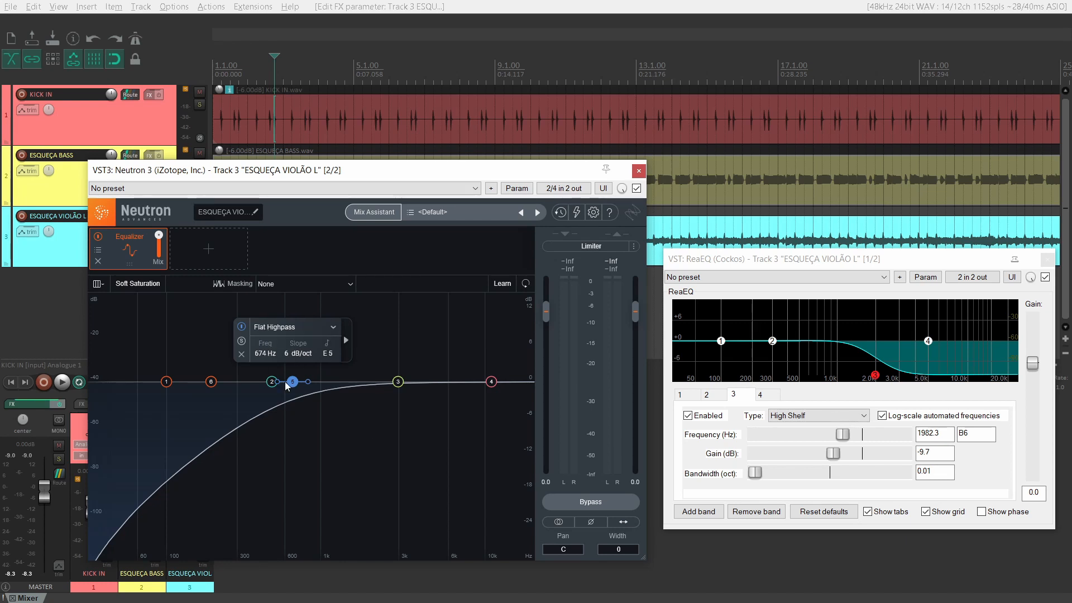
{"action": "left_click", "coordinate": [294, 328]}
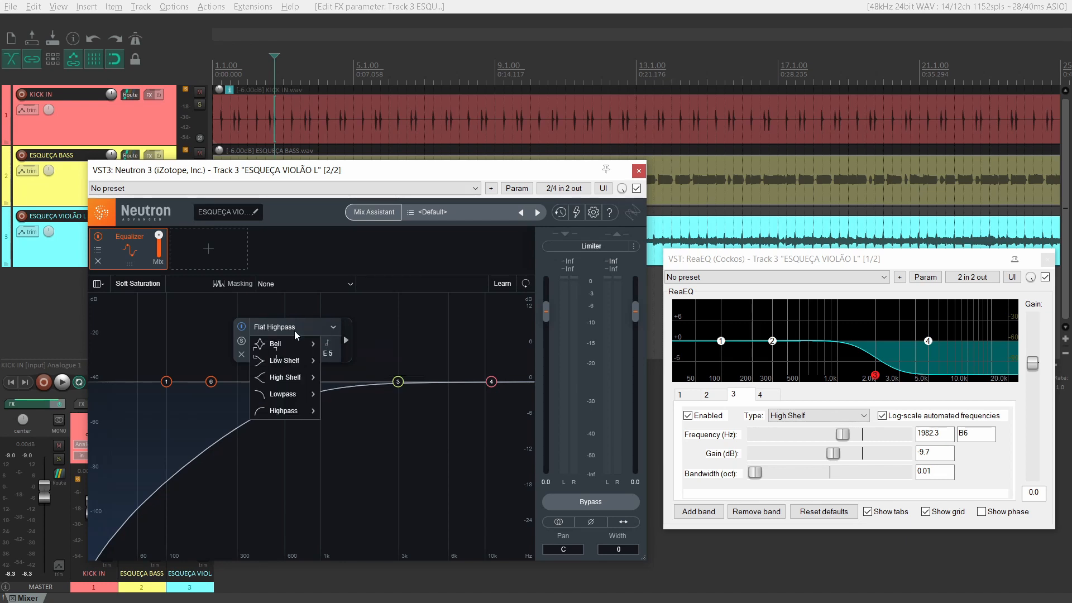
{"action": "left_click", "coordinate": [290, 398]}
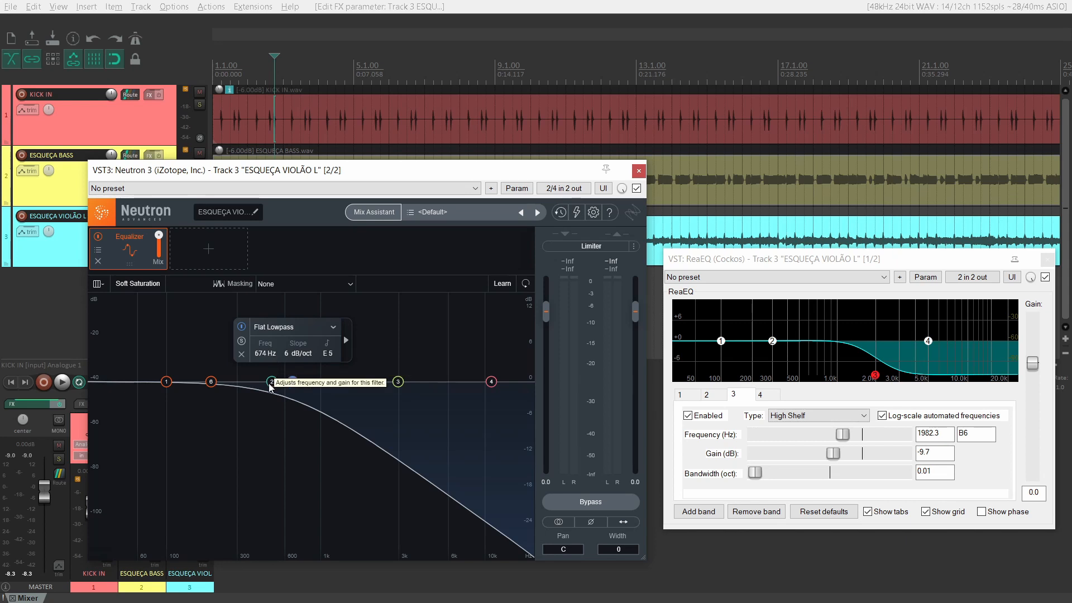
- Set the Flat Lowpass band's slope to 12 dB/oct and its frequency to 1000 Hz
{"action": "left_click_drag", "start_coordinate": [267, 360], "coordinate": [279, 337]}
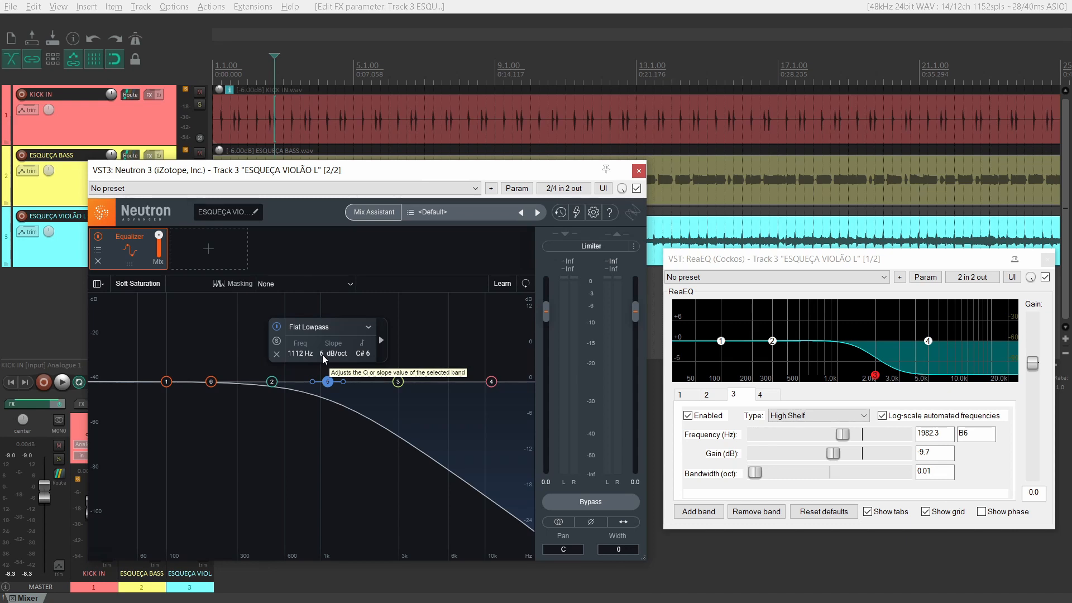
{"action": "left_click_drag", "start_coordinate": [330, 353], "coordinate": [330, 397]}
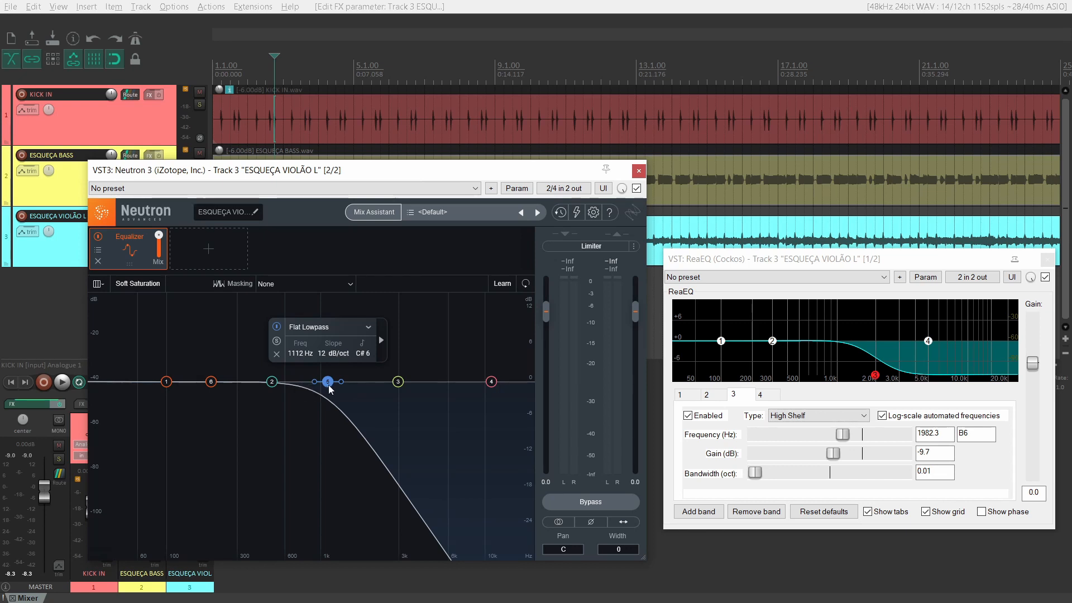
{"action": "double_click", "coordinate": [299, 354]}
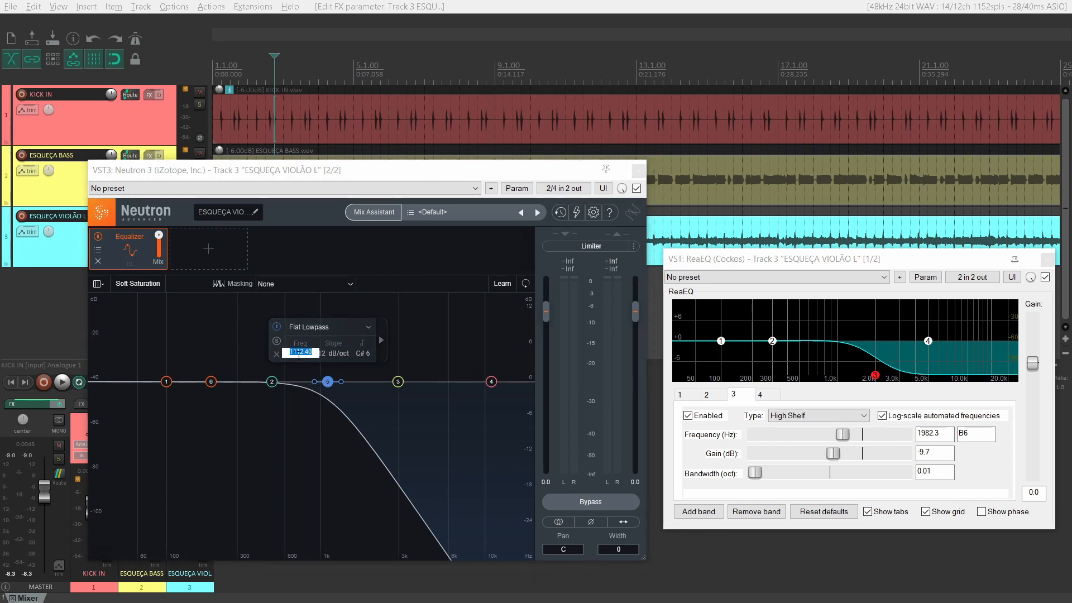
{"action": "type", "text": "1000"}
{"action": "key", "text": "Return"}
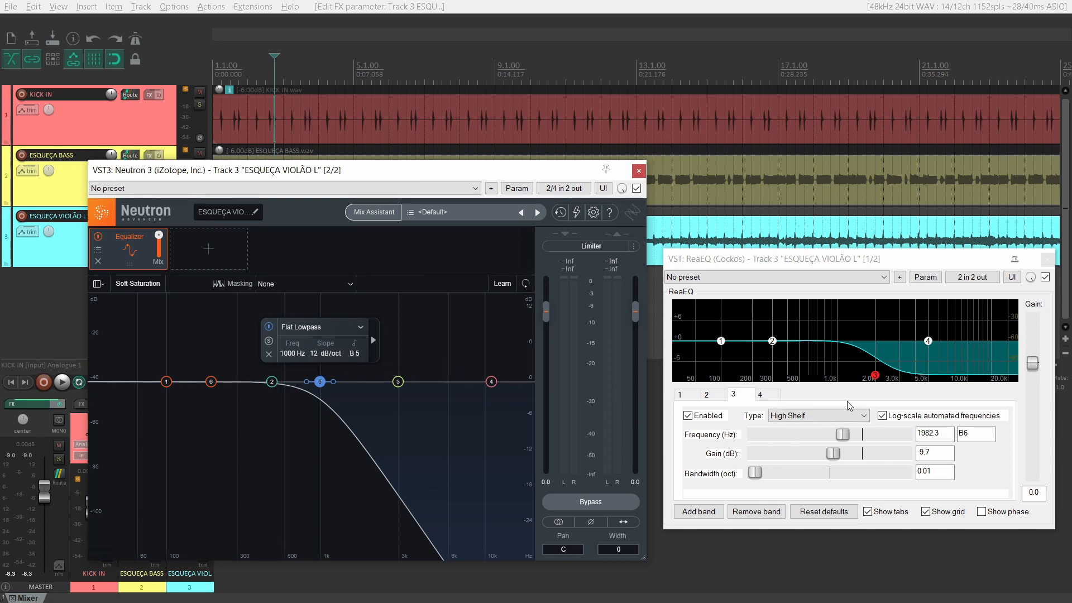
- Change ReaEQ band 2 to High Pass at about 225 Hz with -11.7 dB gain and a 0.57-octave bandwidth
{"action": "left_click", "coordinate": [706, 394]}
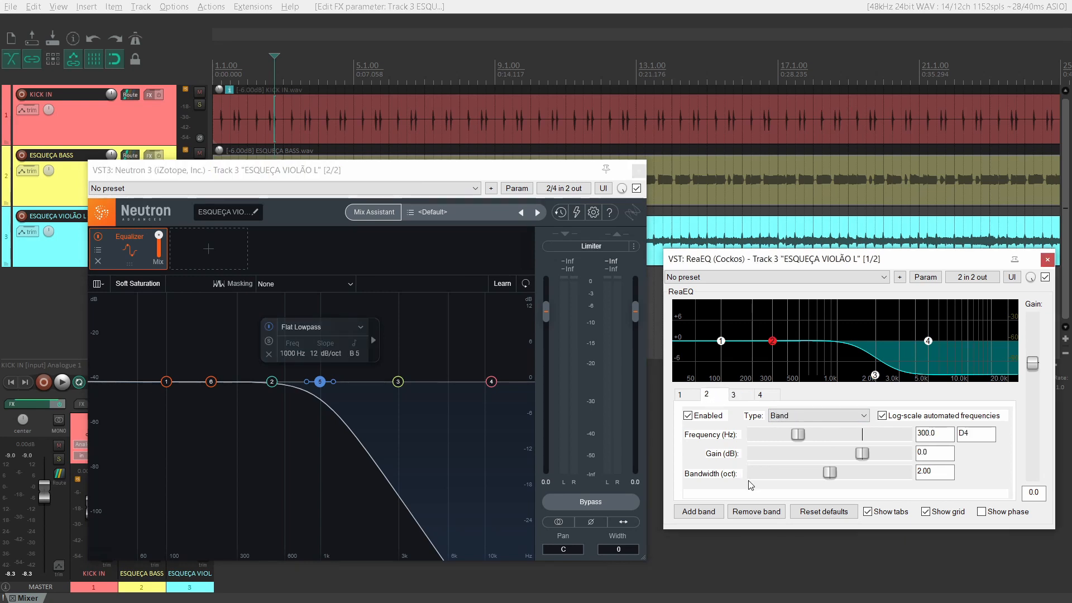
{"action": "left_click", "coordinate": [849, 415]}
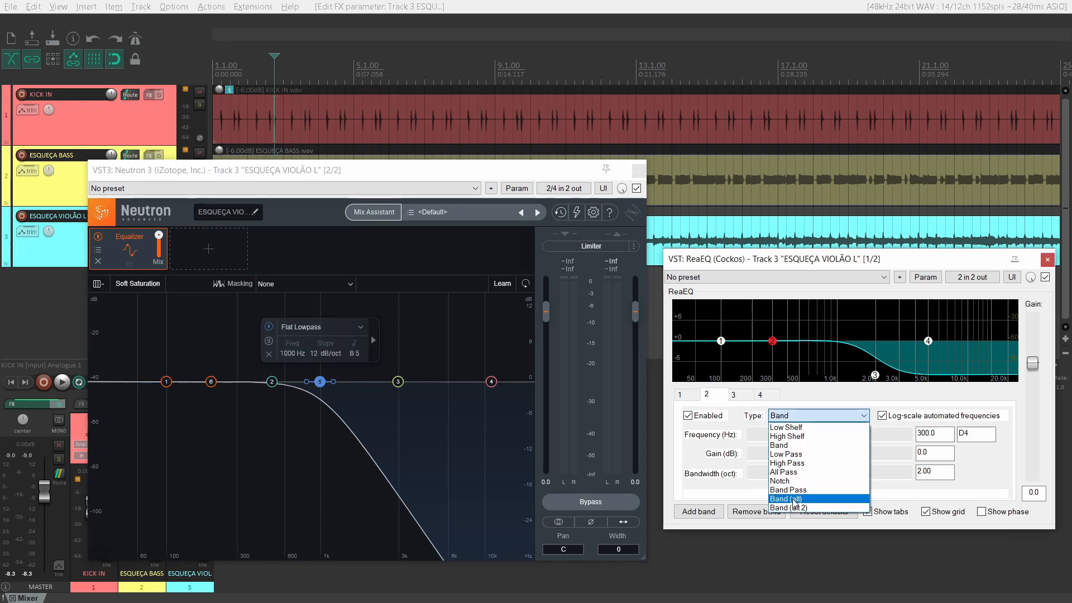
{"action": "left_click", "coordinate": [785, 464]}
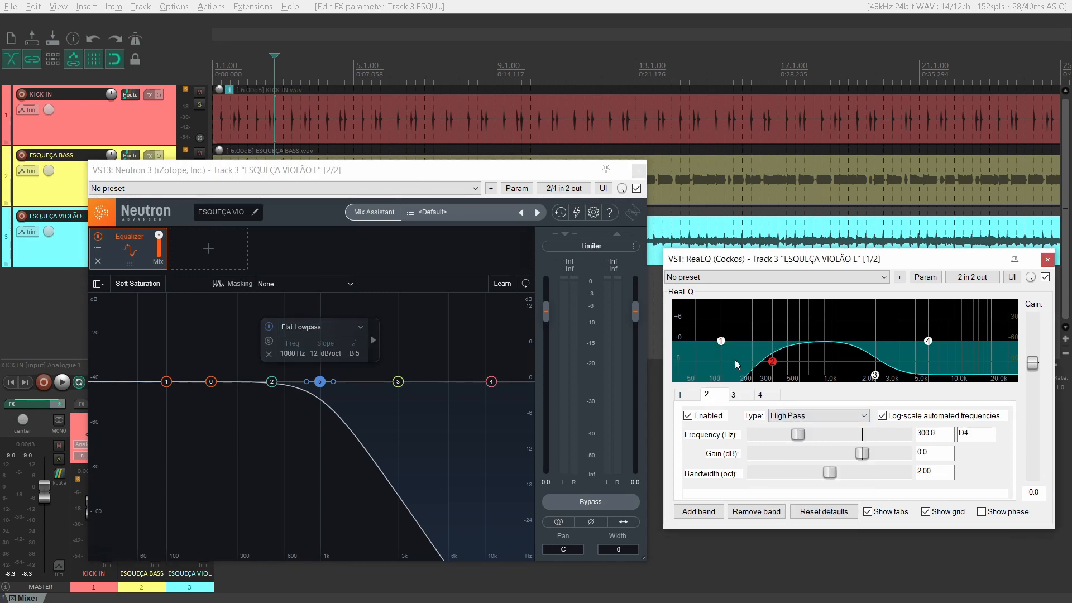
{"action": "left_click_drag", "start_coordinate": [861, 455], "coordinate": [791, 442]}
{"action": "mouse_move", "coordinate": [829, 474]}
{"action": "left_mouse_down"}
{"action": "mouse_move", "coordinate": [852, 478]}
{"action": "mouse_move", "coordinate": [792, 477]}
{"action": "mouse_move", "coordinate": [840, 477]}
{"action": "mouse_move", "coordinate": [795, 484]}
{"action": "mouse_move", "coordinate": [834, 485]}
{"action": "left_mouse_up"}
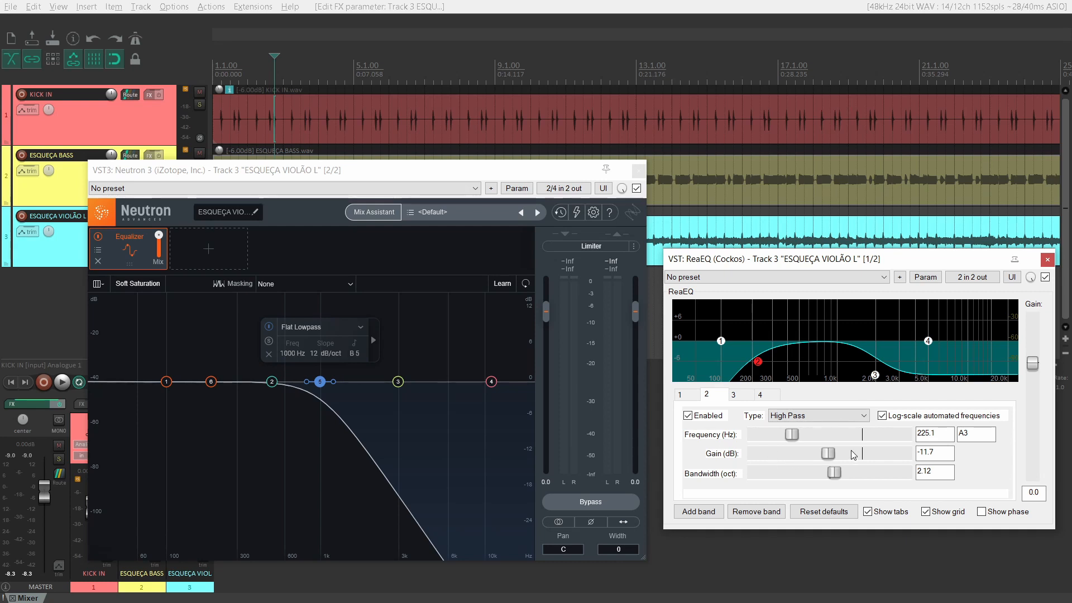
{"action": "left_click_drag", "start_coordinate": [834, 473], "coordinate": [776, 474]}
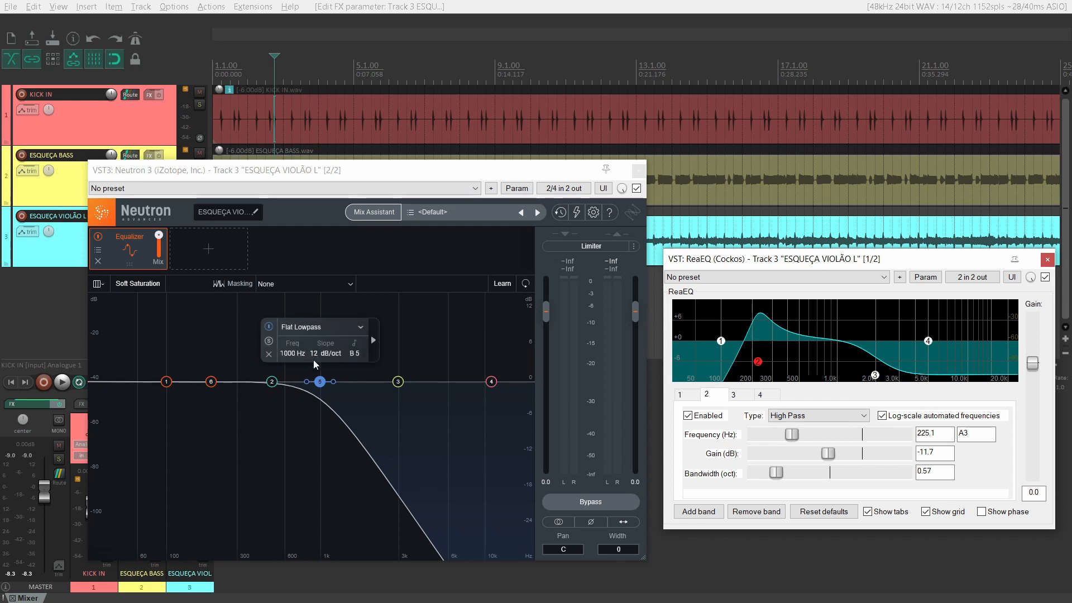
- Switch Neutron's 1000 Hz band to Resonant Lowpass and set its Q to 1.5
{"action": "left_click", "coordinate": [342, 329]}
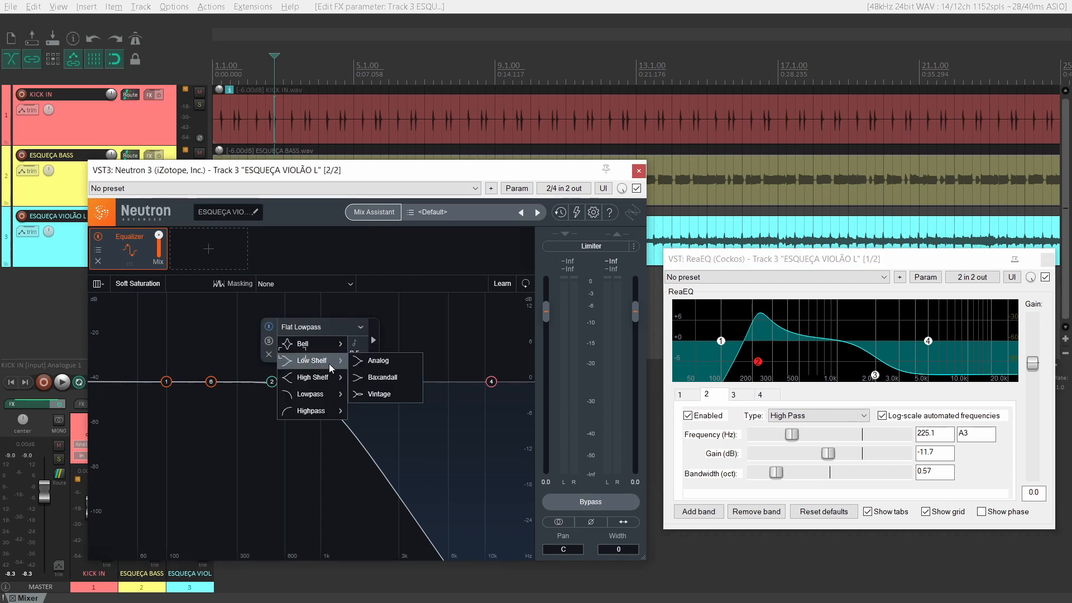
{"action": "mouse_move", "coordinate": [326, 410]}
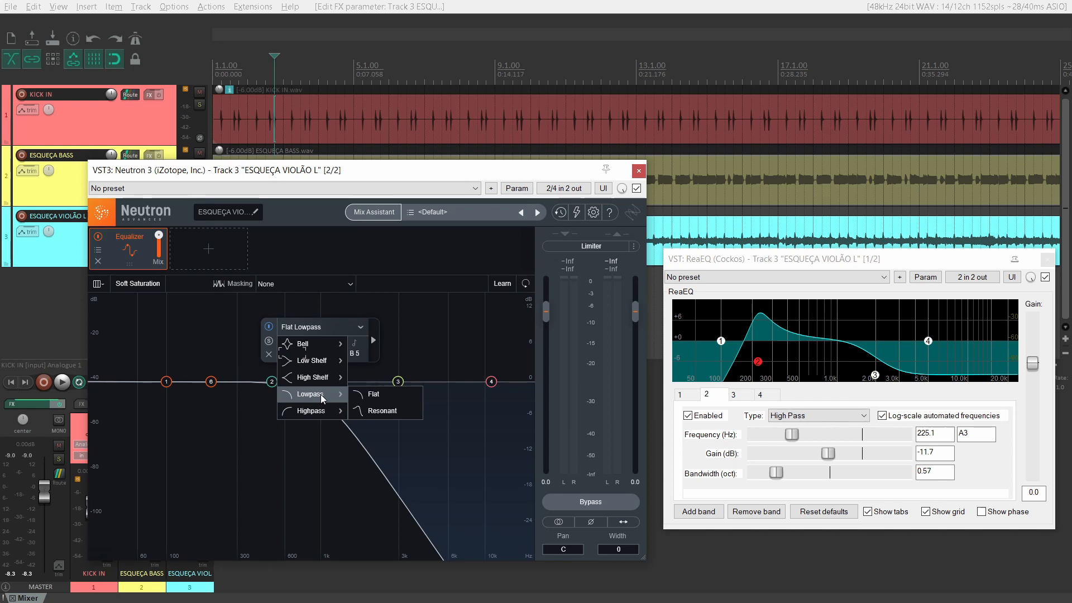
{"action": "left_click", "coordinate": [373, 413]}
{"action": "left_click", "coordinate": [273, 435]}
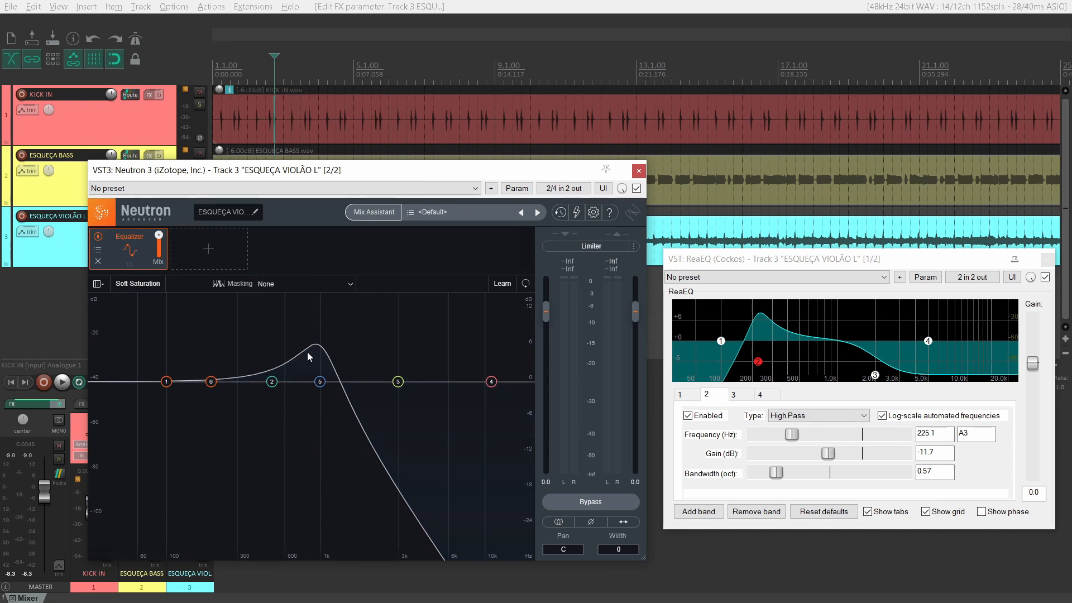
{"action": "left_click", "coordinate": [319, 382]}
{"action": "left_click_drag", "start_coordinate": [338, 354], "coordinate": [341, 411]}
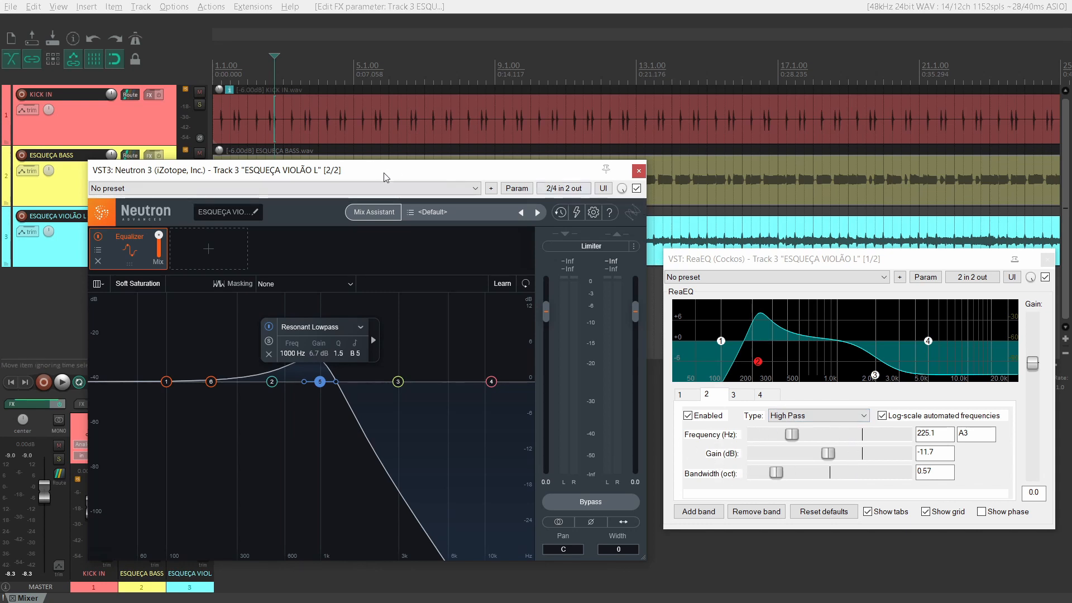
- Add SPL Free Ranger to the ESQUEÇA VIOLÃO L track and try its 16k and 1k8 band sliders
{"action": "left_click", "coordinate": [56, 248]}
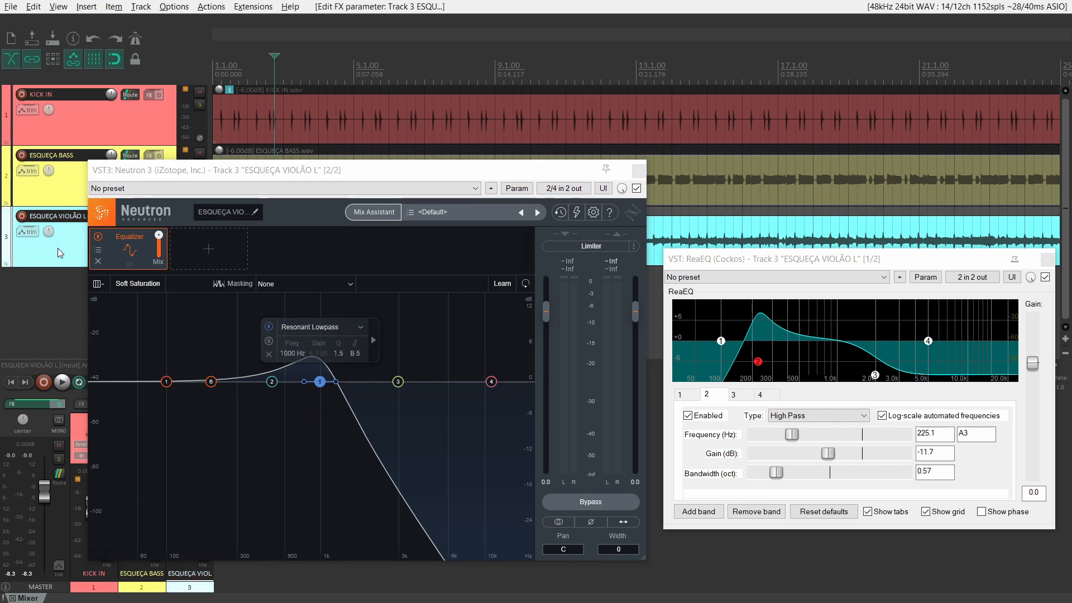
{"action": "key", "text": "f"}
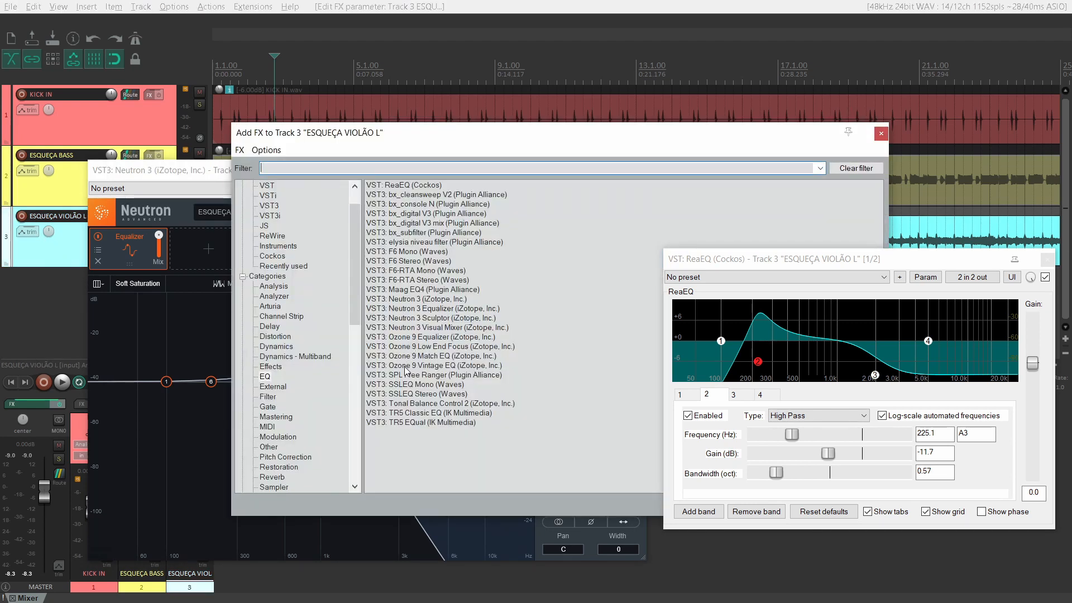
{"action": "double_click", "coordinate": [411, 374]}
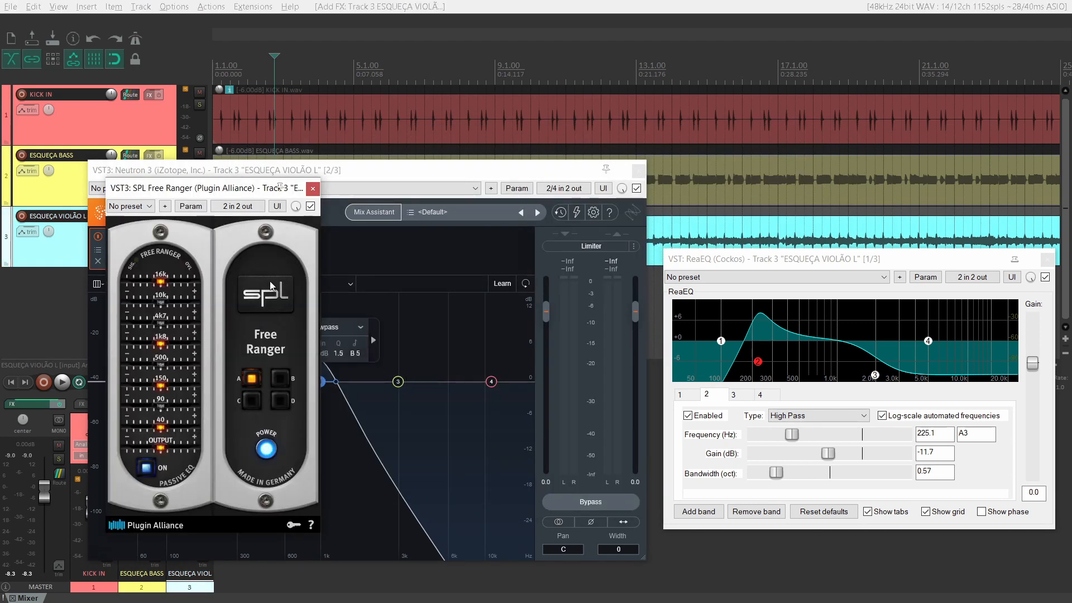
{"action": "left_click_drag", "start_coordinate": [243, 197], "coordinate": [572, 70]}
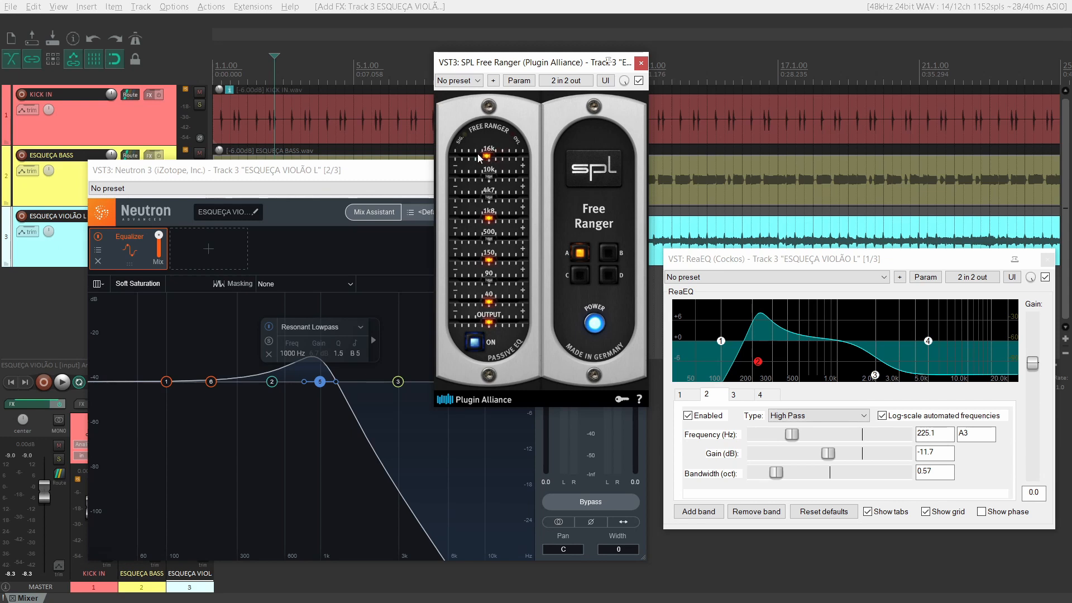
{"action": "left_click_drag", "start_coordinate": [471, 160], "coordinate": [497, 170]}
{"action": "mouse_move", "coordinate": [489, 219]}
{"action": "left_mouse_down"}
{"action": "mouse_move", "coordinate": [520, 222]}
{"action": "mouse_move", "coordinate": [474, 217]}
{"action": "mouse_move", "coordinate": [504, 224]}
{"action": "mouse_move", "coordinate": [473, 220]}
{"action": "mouse_move", "coordinate": [493, 229]}
{"action": "left_mouse_up"}
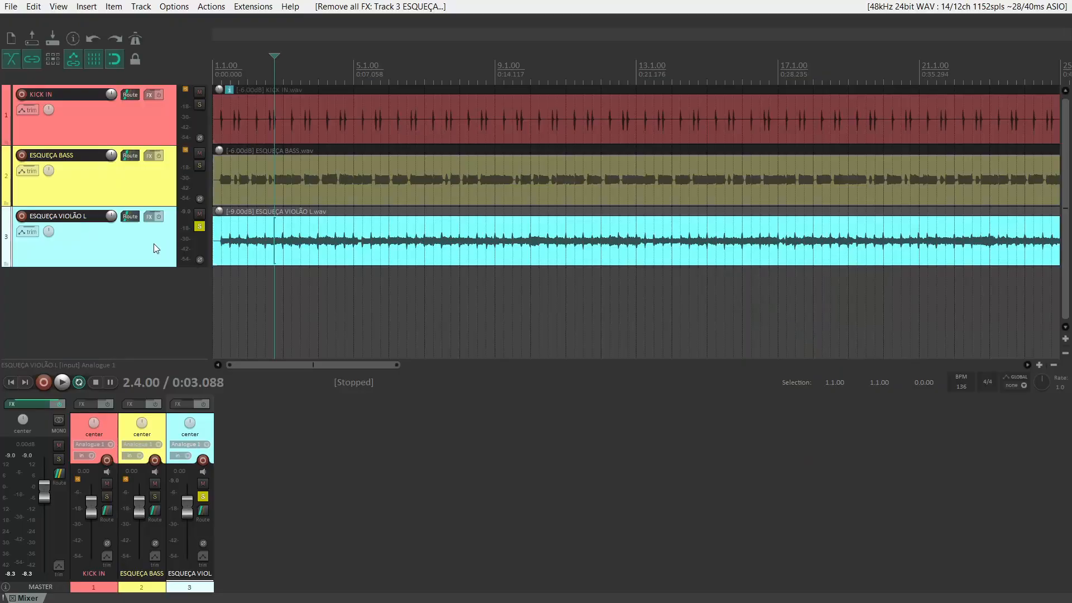
- Add a fresh ReaEQ to the ESQUEÇA VIOLÃO L track and place its window below the tracks
{"action": "key", "text": "f"}
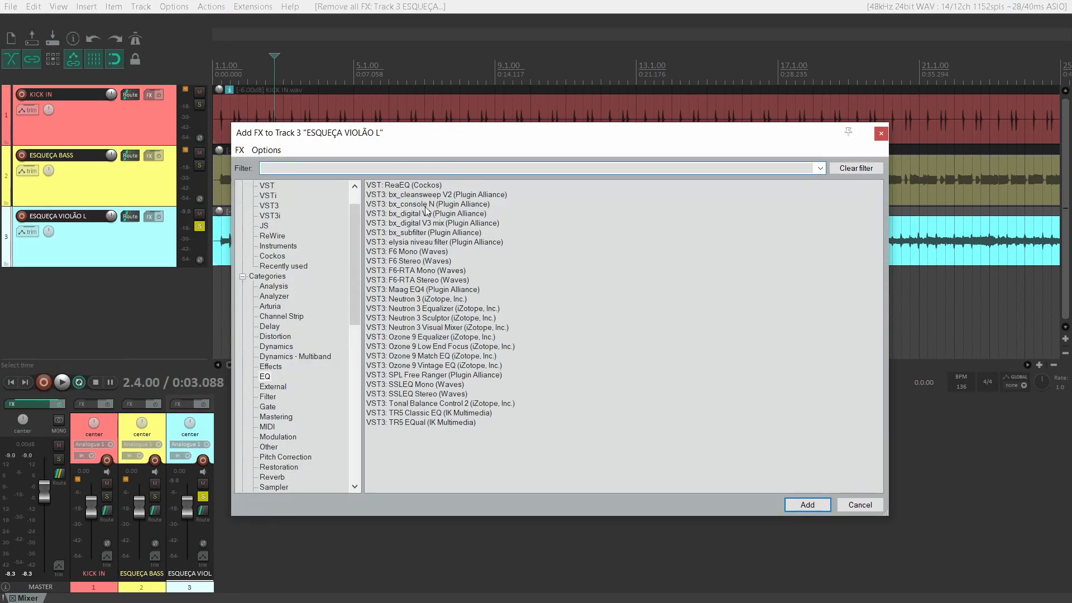
{"action": "double_click", "coordinate": [410, 186]}
{"action": "left_click_drag", "start_coordinate": [275, 52], "coordinate": [646, 316]}
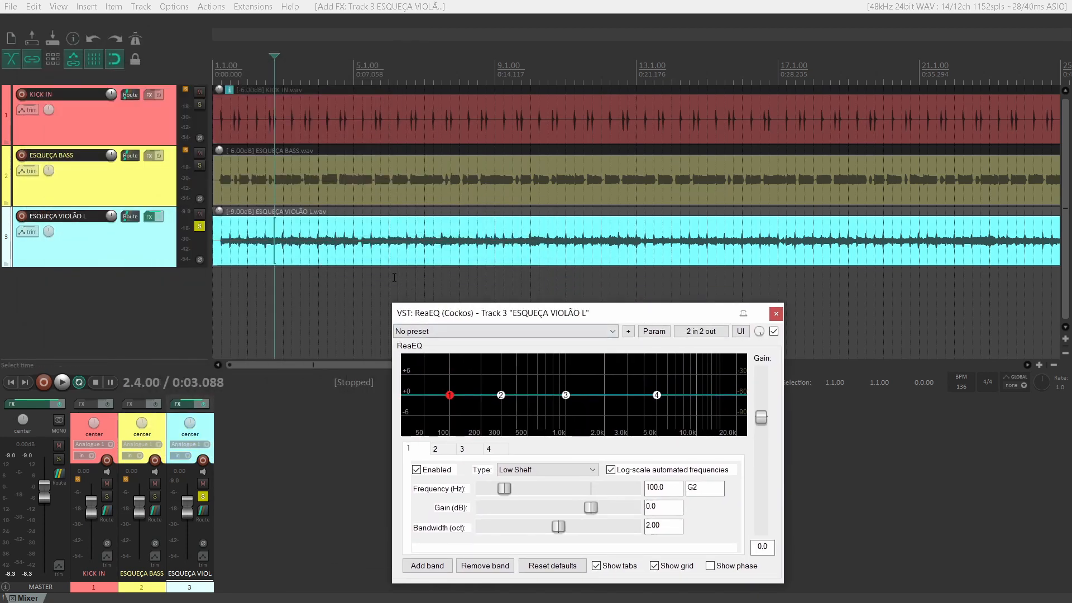
- Play the soloed guitar track twice to examine its live spectrum in the flat ReaEQ
{"action": "key", "text": "space"}
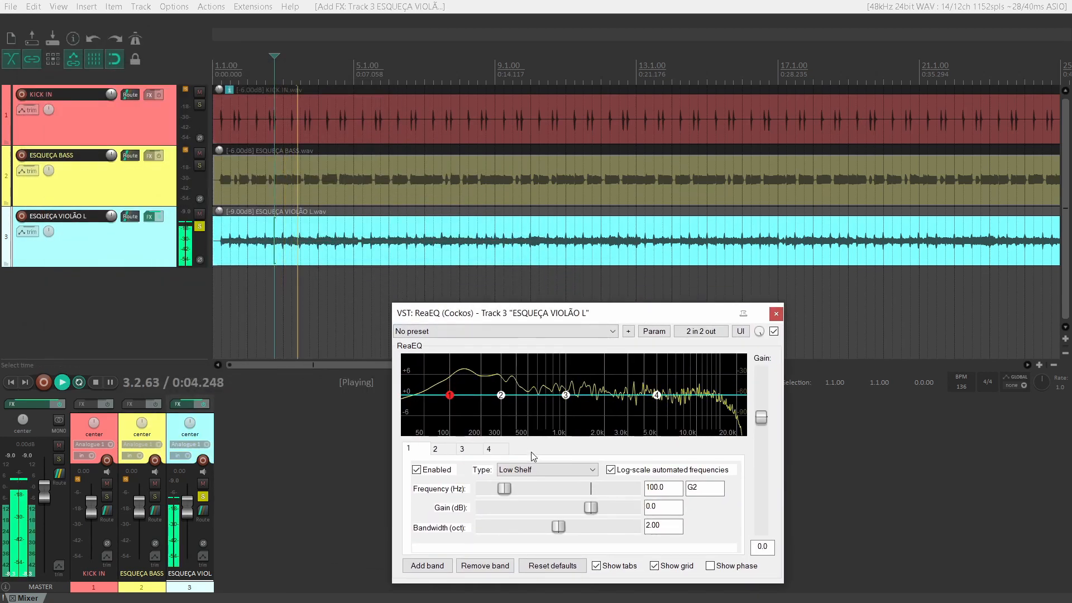
{"action": "key", "text": "space"}
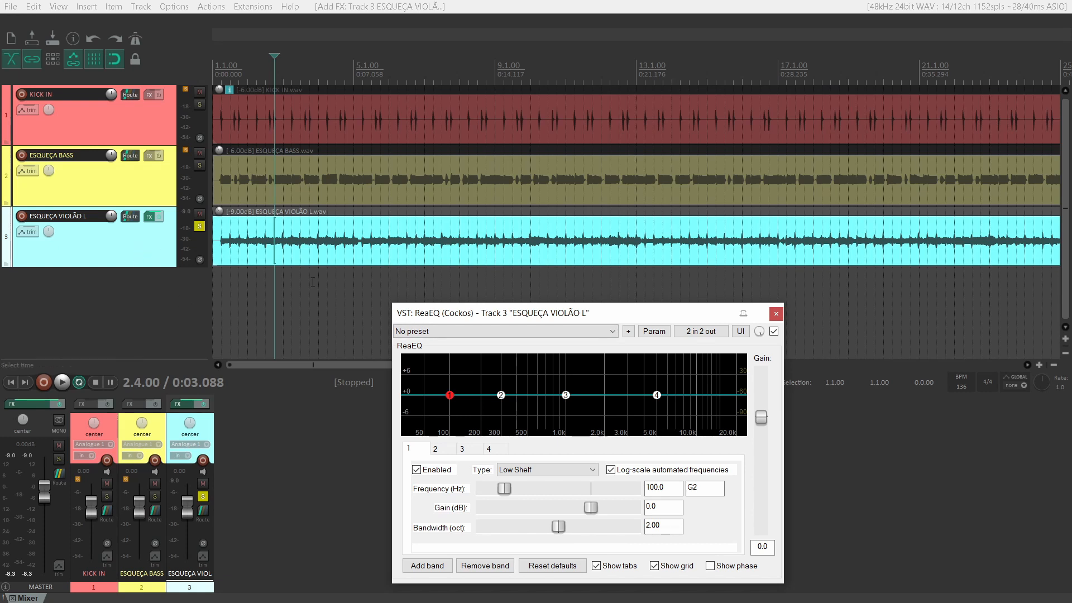
{"action": "key", "text": "space"}
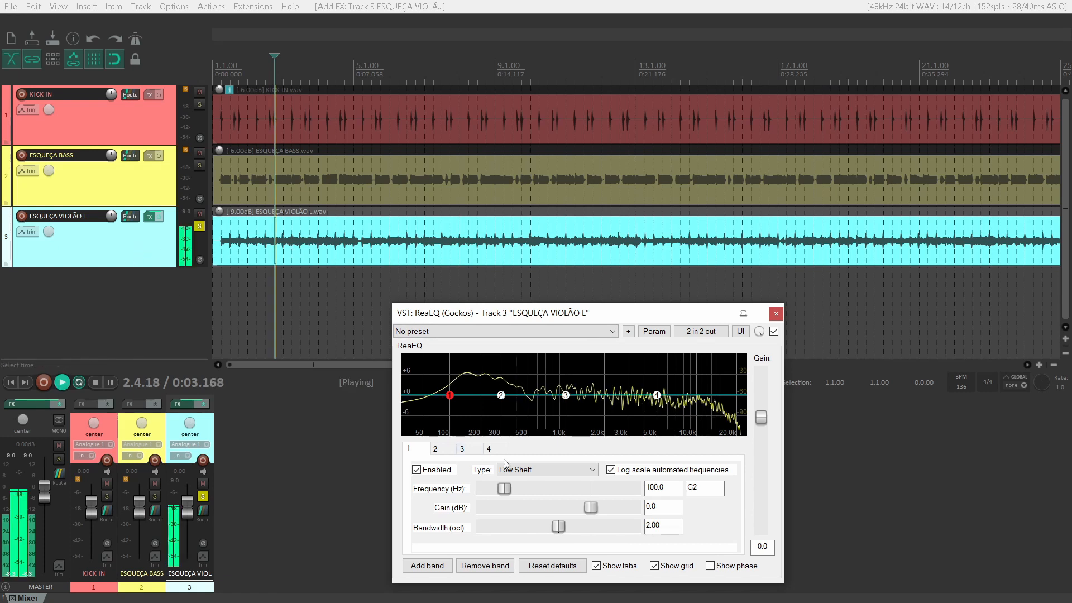
{"action": "key", "text": "space"}
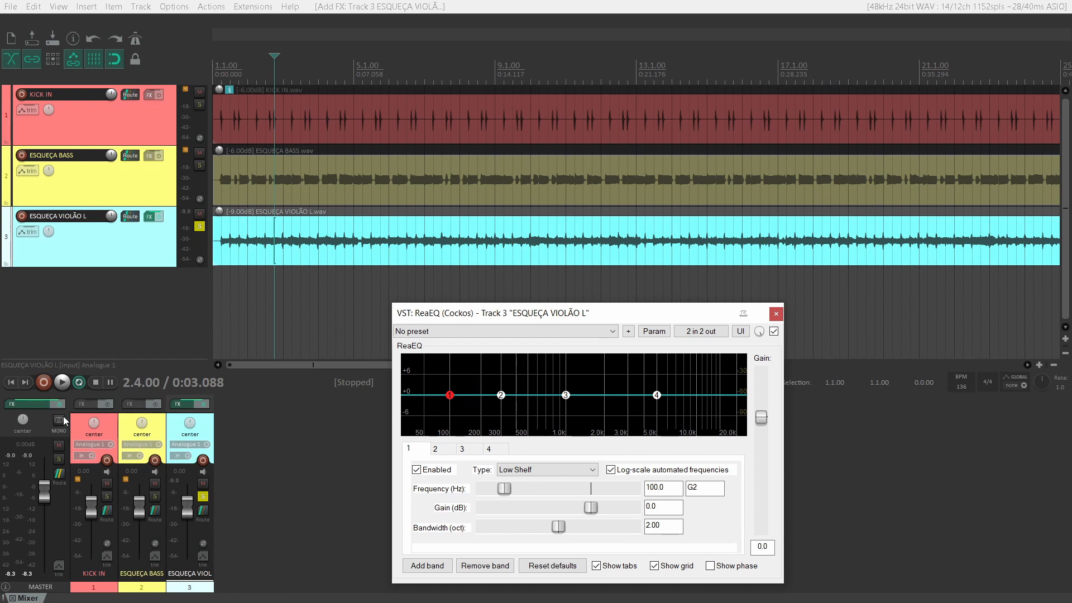
- Show the master track's PAZ Analyzer in its own floating window beside ReaEQ instead of inside the FX chain
{"action": "left_click_drag", "start_coordinate": [533, 317], "coordinate": [410, 303]}
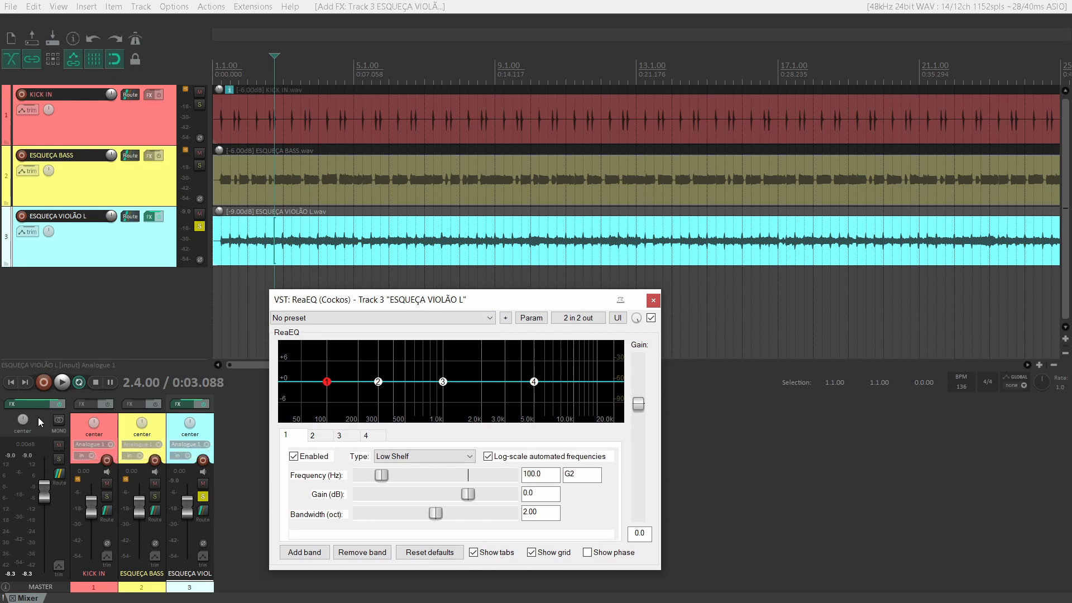
{"action": "left_click", "coordinate": [31, 403]}
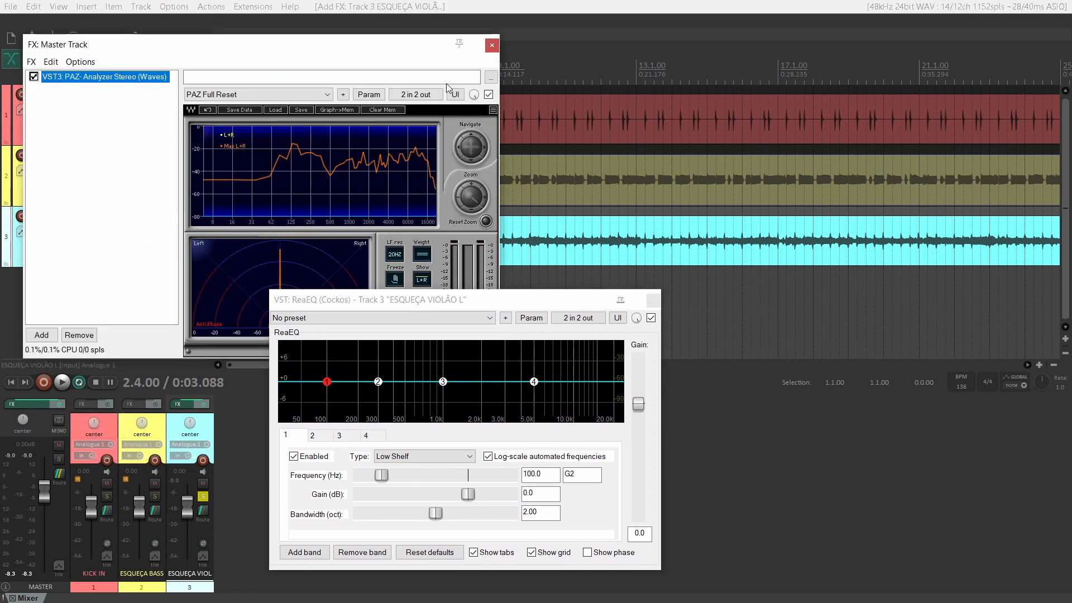
{"action": "left_click", "coordinate": [493, 47]}
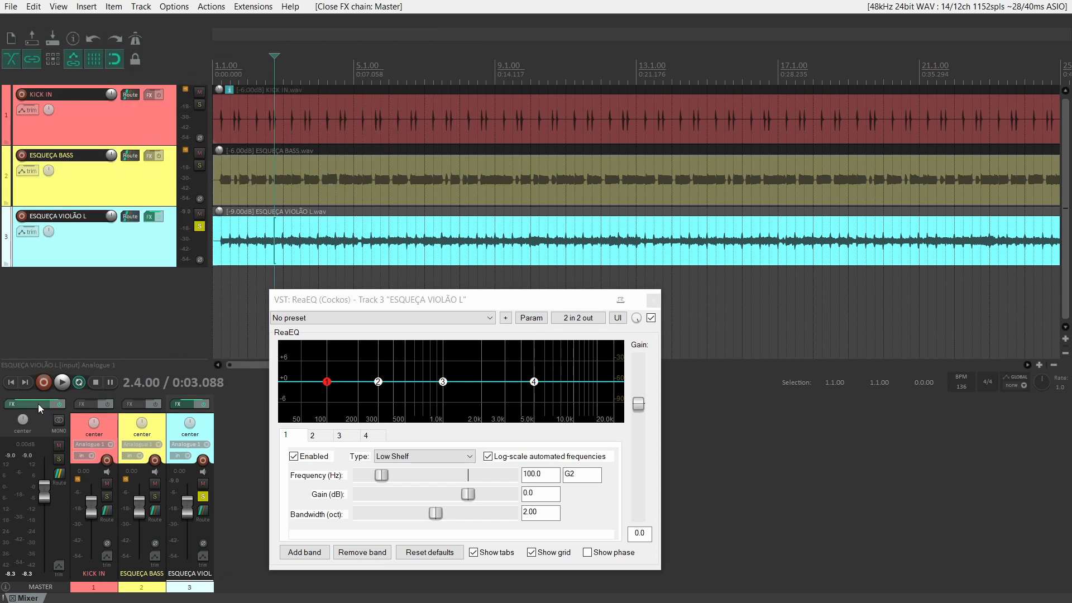
{"action": "right_click", "coordinate": [39, 406]}
{"action": "left_click", "coordinate": [42, 420]}
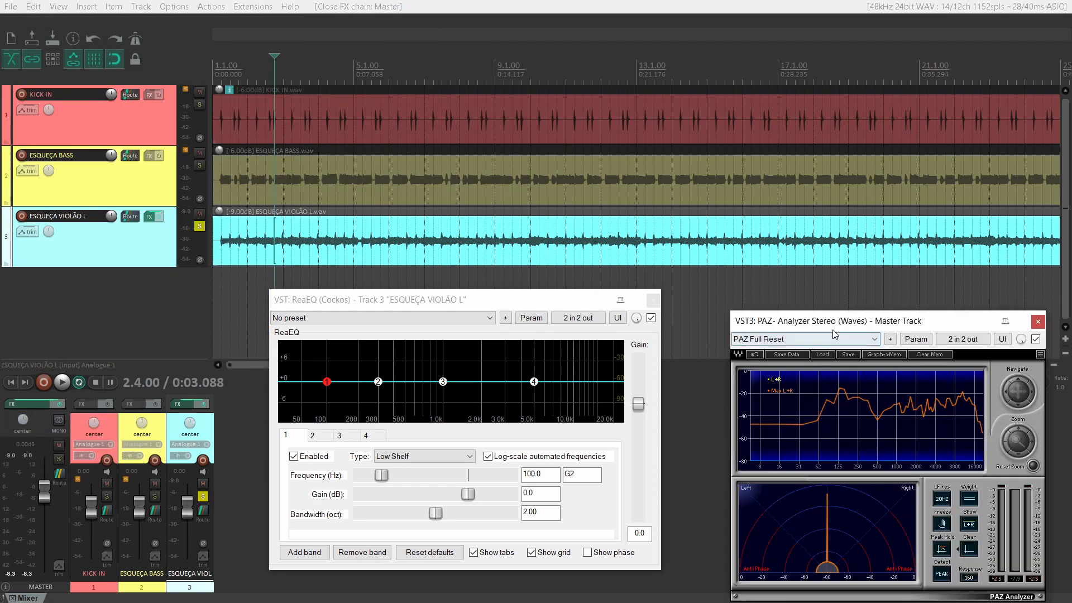
{"action": "left_click_drag", "start_coordinate": [837, 323], "coordinate": [824, 309]}
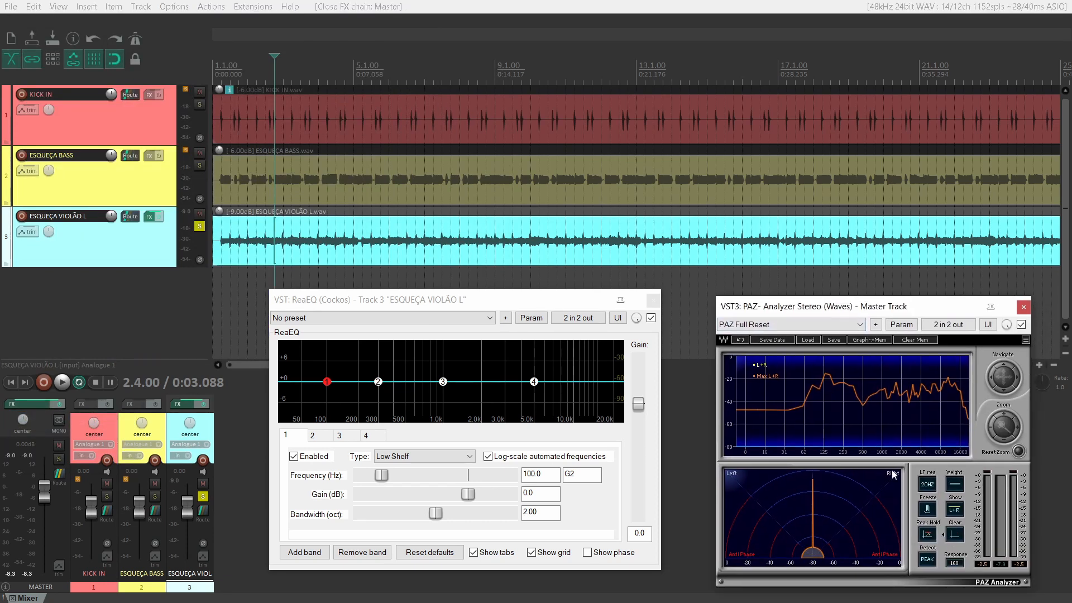
- Clear the PAZ Analyzer's held peaks and play the guitar briefly to examine its spectrum
{"action": "left_click", "coordinate": [954, 534]}
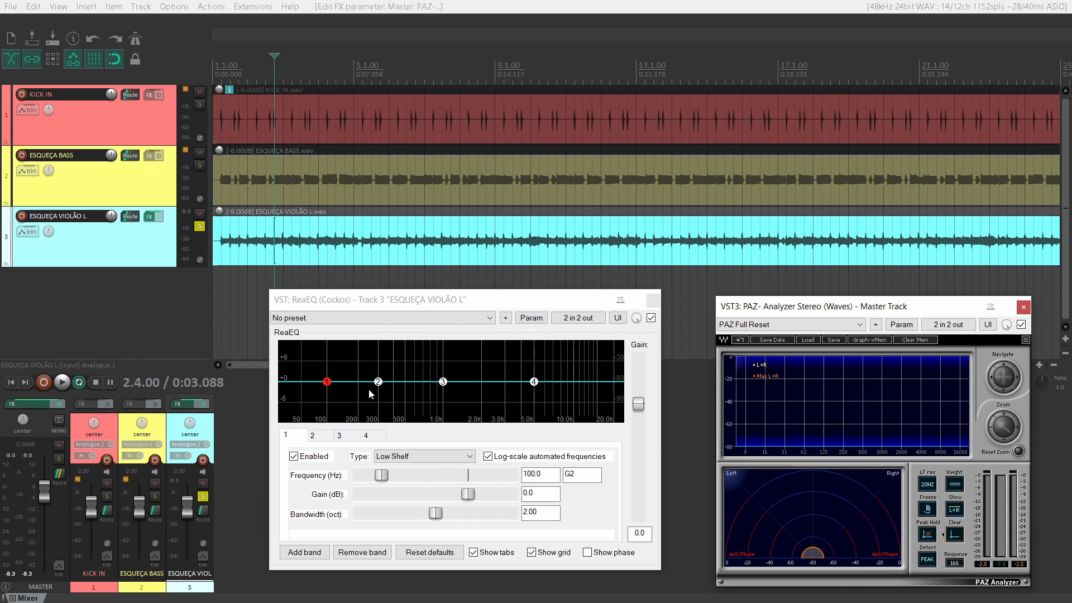
{"action": "key", "text": "space"}
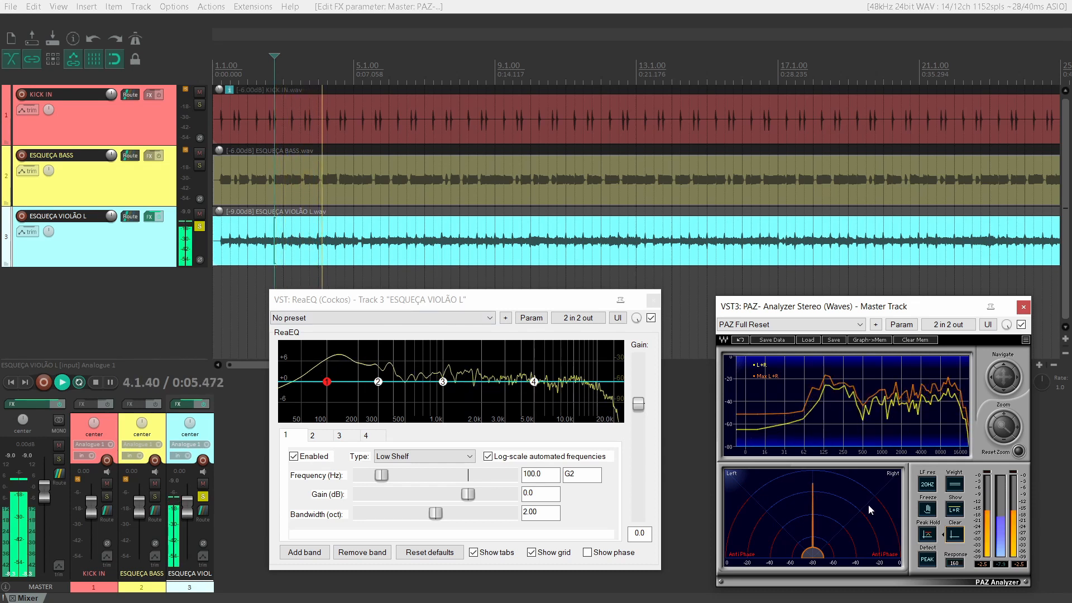
{"action": "key", "text": "space"}
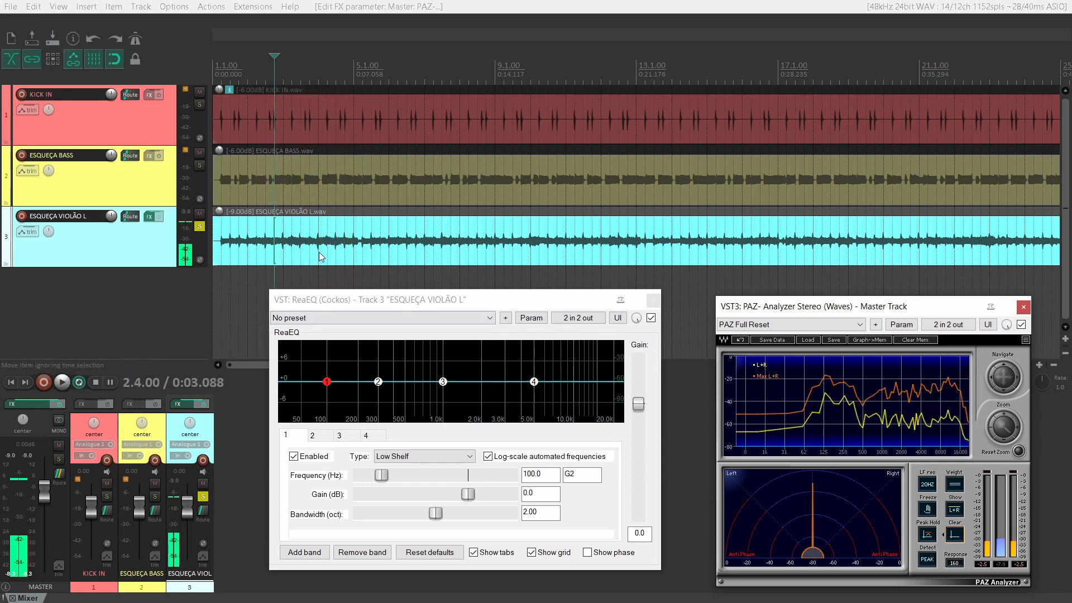
- Time-select 5.3.00 to 8.4.00, clear the analyzer's held peaks again and play that passage from its start to capture its spectrum
{"action": "left_click_drag", "start_coordinate": [374, 221], "coordinate": [485, 223]}
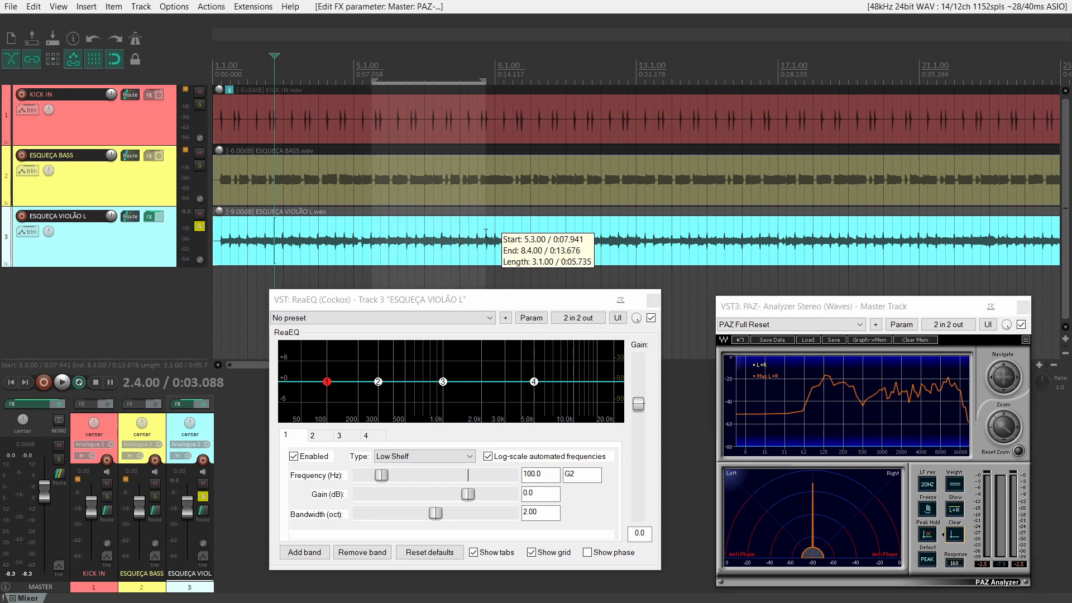
{"action": "left_click", "coordinate": [372, 205]}
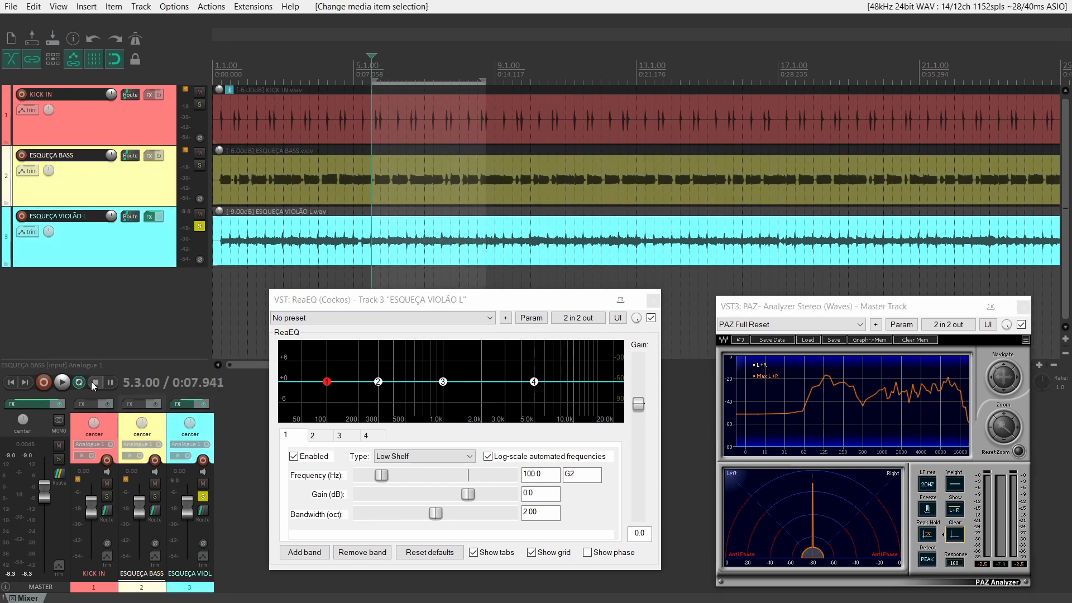
{"action": "left_click", "coordinate": [954, 535]}
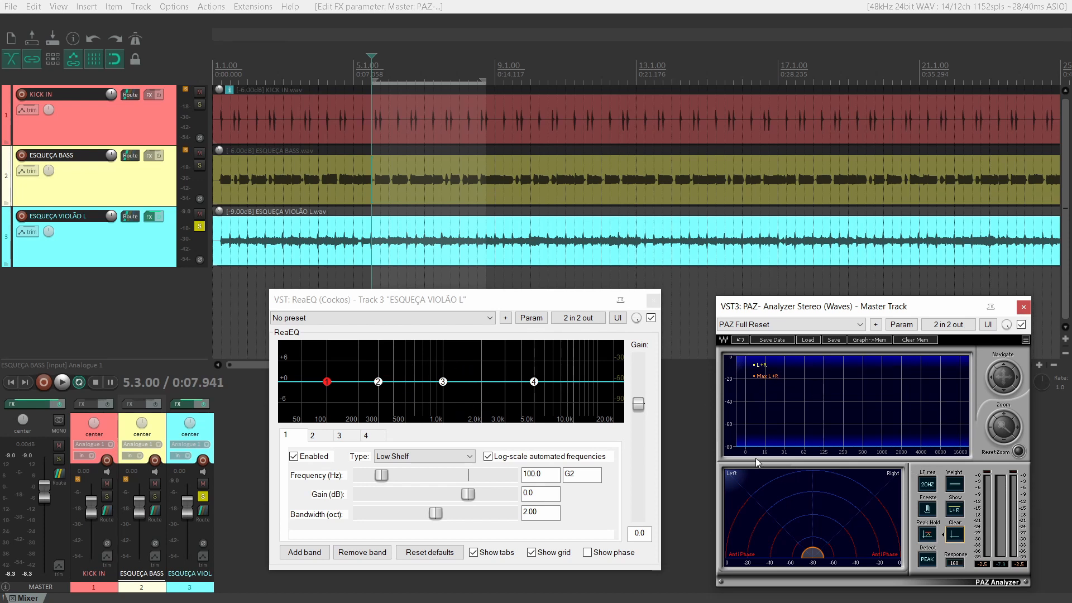
{"action": "key", "text": "space"}
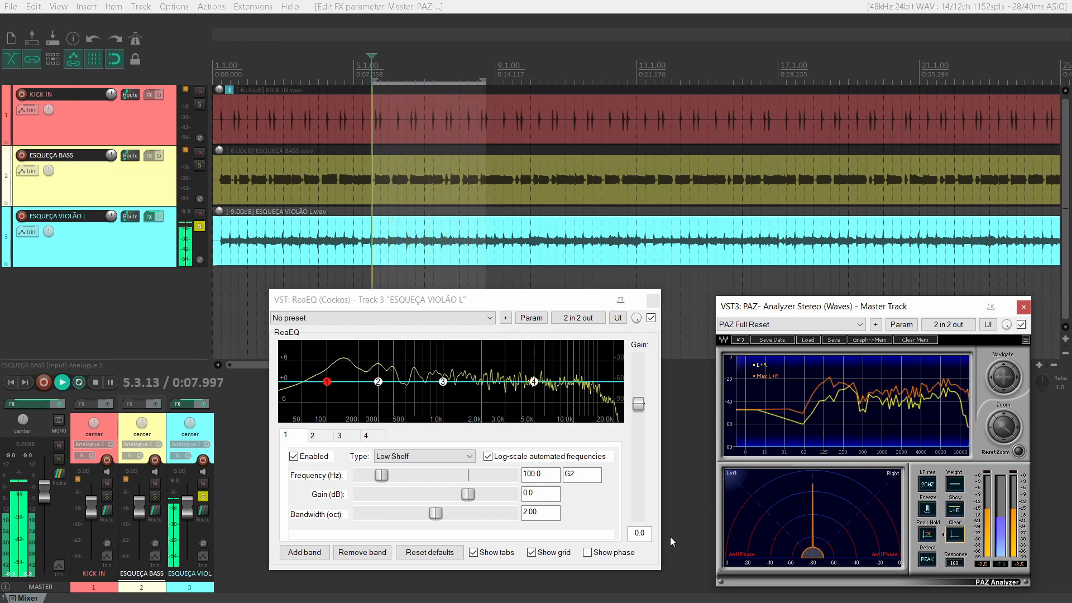
{"action": "key", "text": "space"}
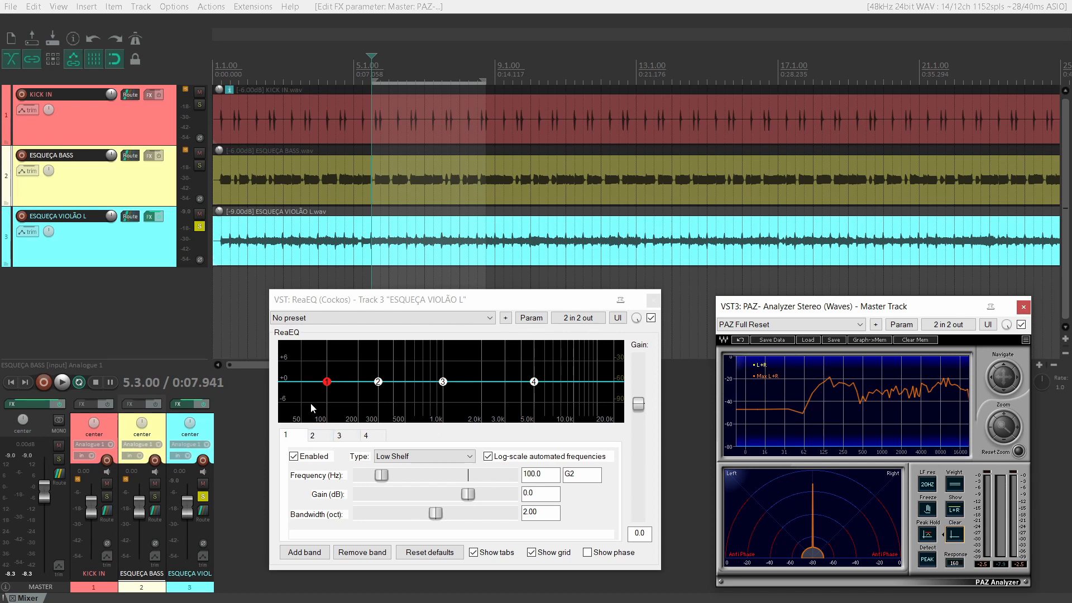
- Change ReaEQ band 1 from Low Shelf to High Pass
{"action": "left_click", "coordinate": [400, 465]}
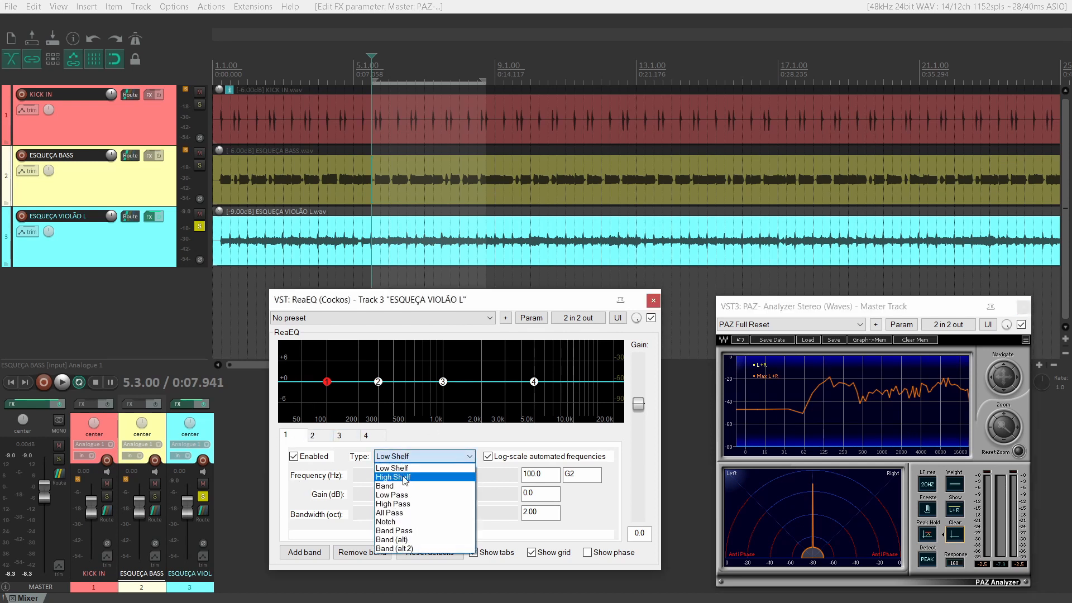
{"action": "left_click", "coordinate": [398, 506]}
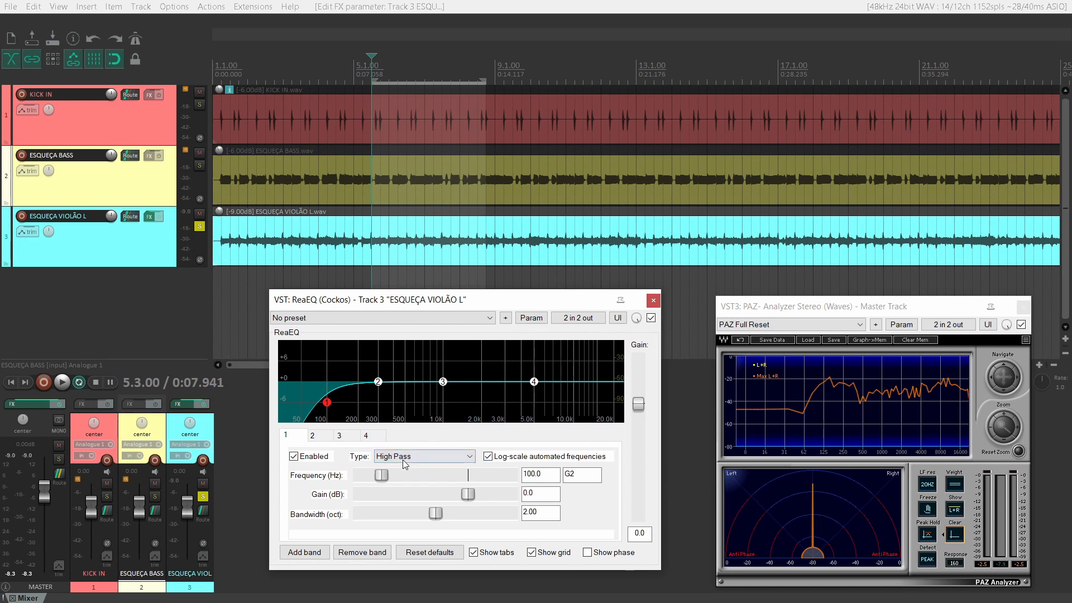
- Set the frequency of ReaEQ's High Pass band 1 to 60 Hz and store the analyzer's current graph in its memory
{"action": "double_click", "coordinate": [530, 473]}
{"action": "type", "text": "60"}
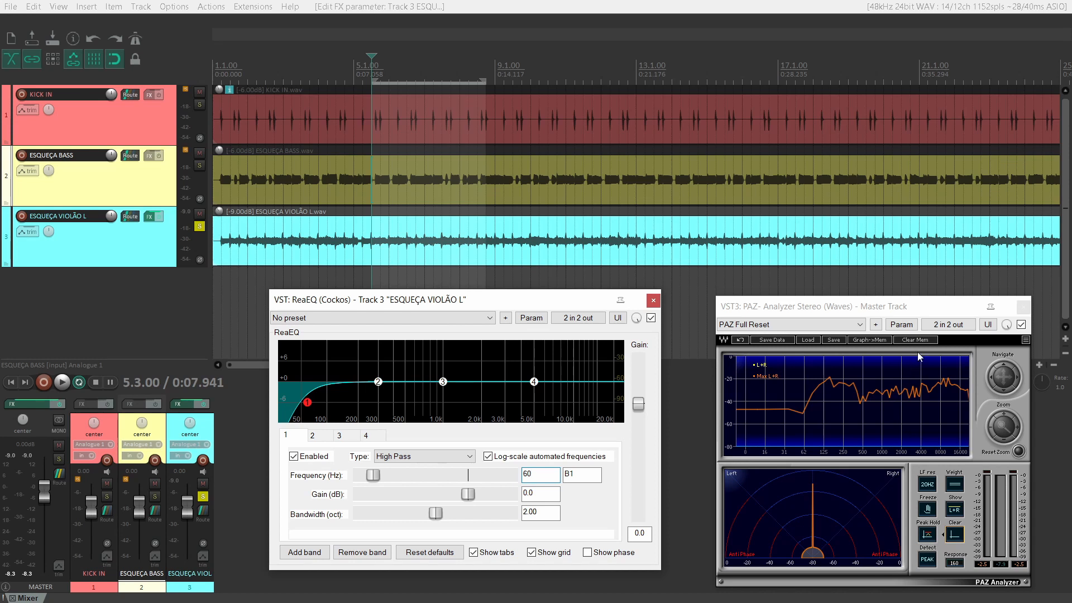
{"action": "left_click", "coordinate": [874, 340]}
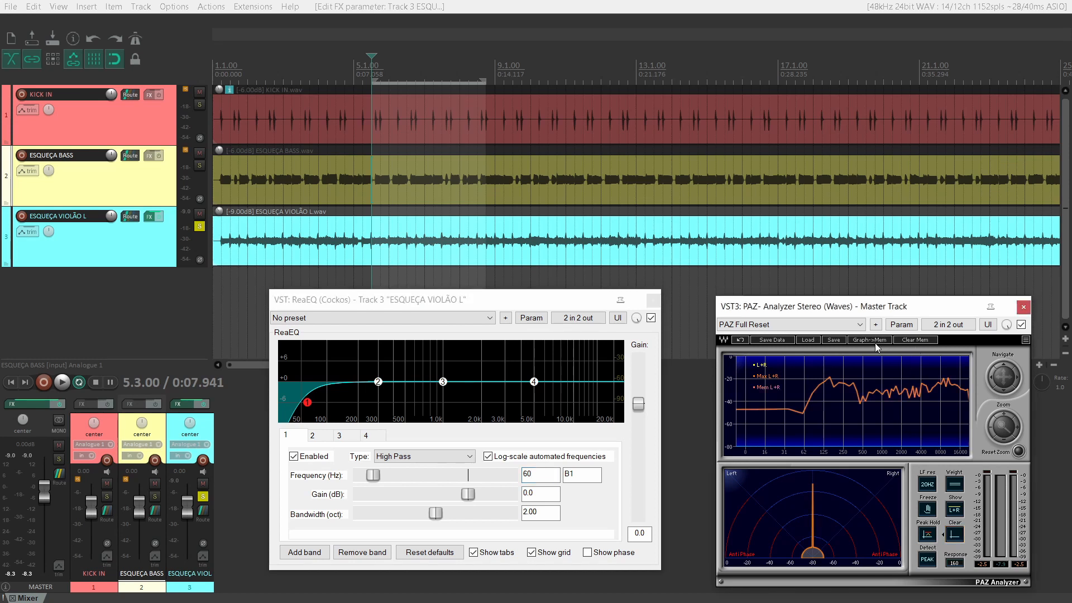
- Clear the analyzer's held peaks and play the selected passage to compare the high-passed guitar with the stored curve
{"action": "left_click", "coordinate": [949, 537]}
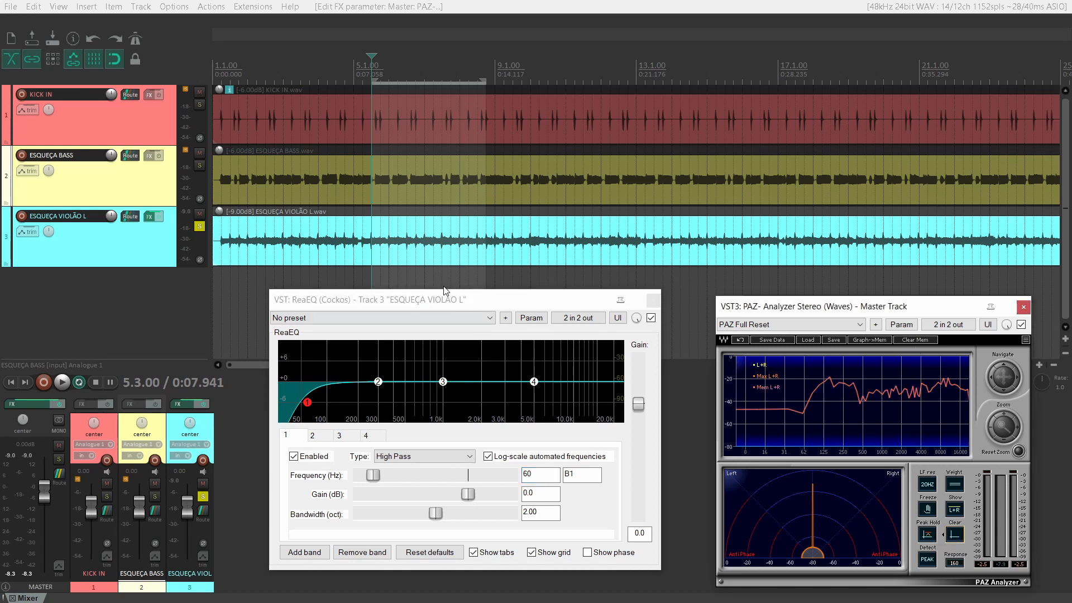
{"action": "key", "text": "space"}
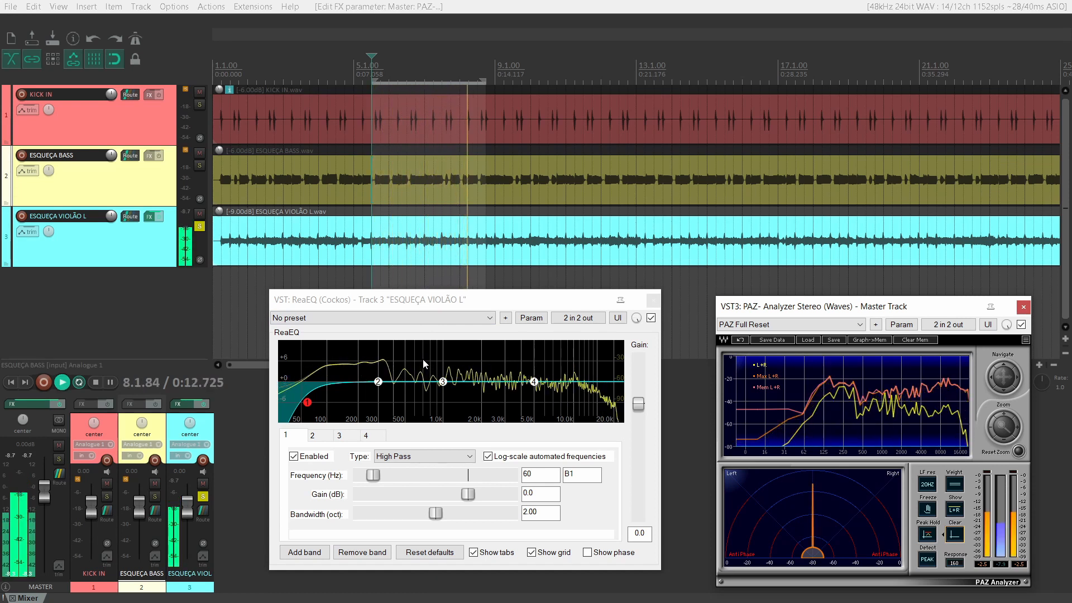
{"action": "key", "text": "space"}
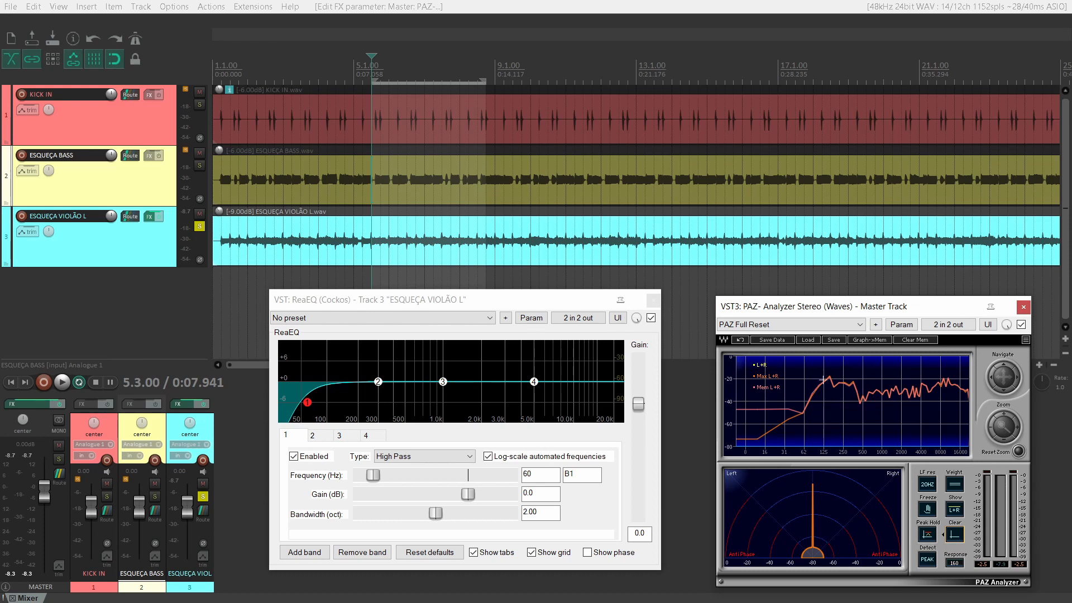
- Set ReaEQ band 2 to 150 Hz with a gain of -6 dB and narrow its bandwidth to 0.55 oct
{"action": "left_click", "coordinate": [319, 437]}
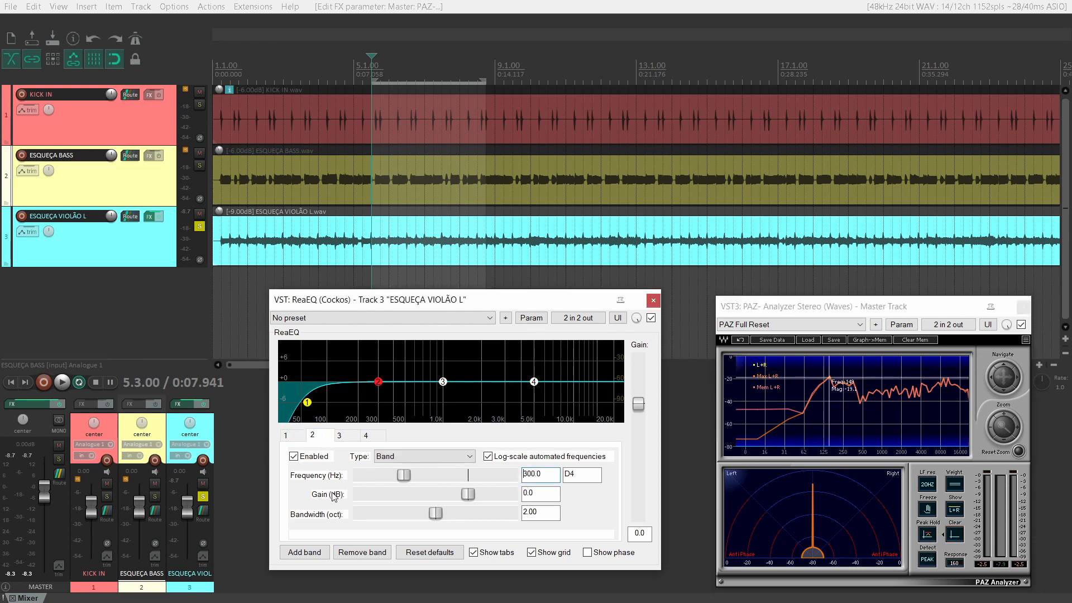
{"action": "double_click", "coordinate": [545, 475]}
{"action": "type", "text": "150"}
{"action": "double_click", "coordinate": [550, 491]}
{"action": "type", "text": "-6"}
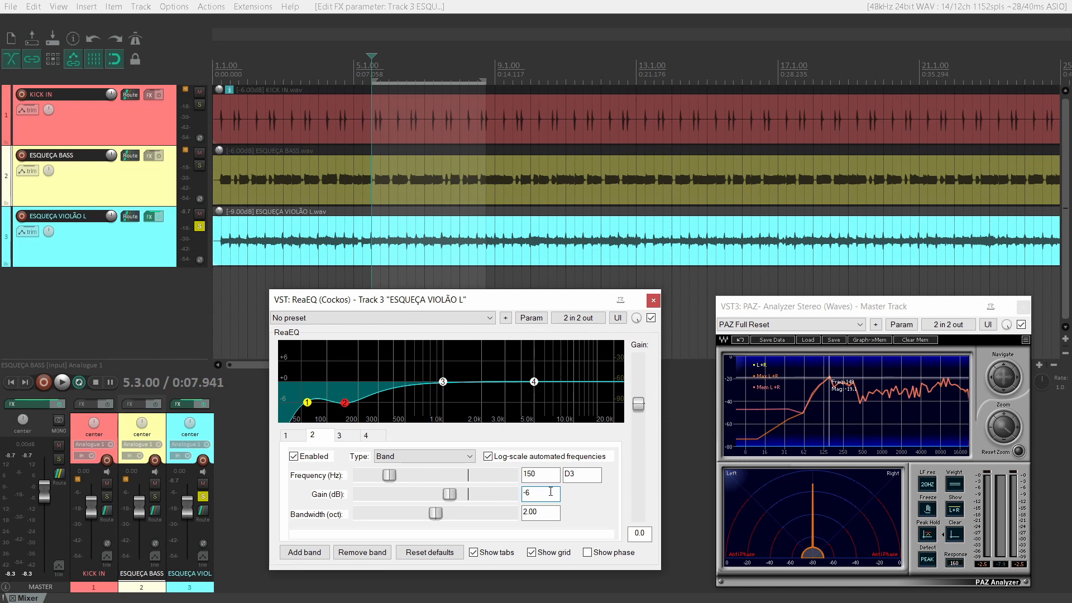
{"action": "left_click_drag", "start_coordinate": [436, 513], "coordinate": [380, 511]}
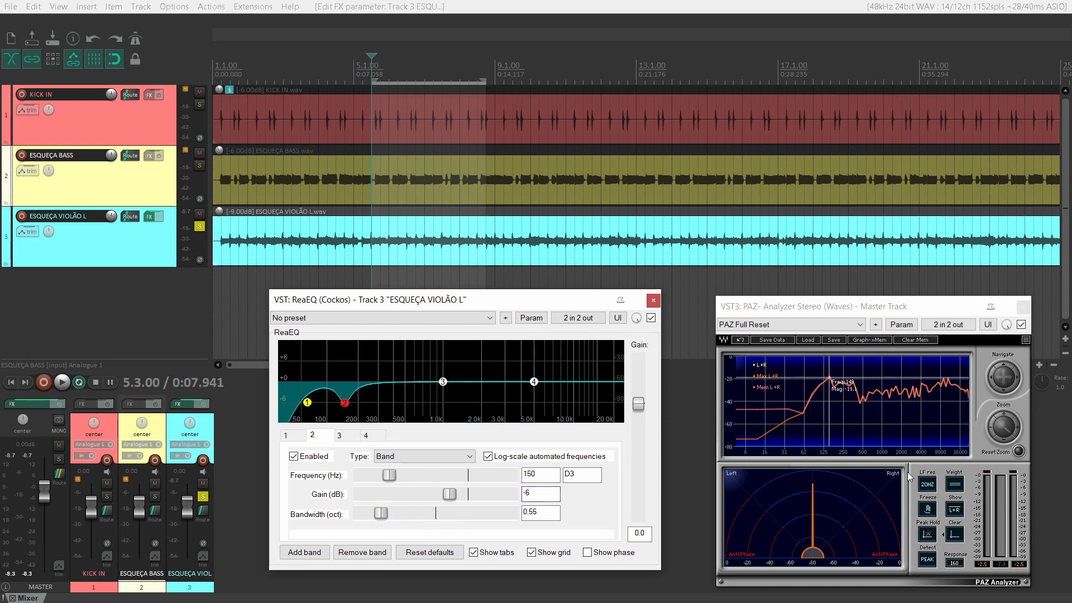
- Clear the analyzer's held peaks, replay the passage to compare the band 2 cut, and probe the graph's high-frequency region
{"action": "left_click", "coordinate": [954, 538]}
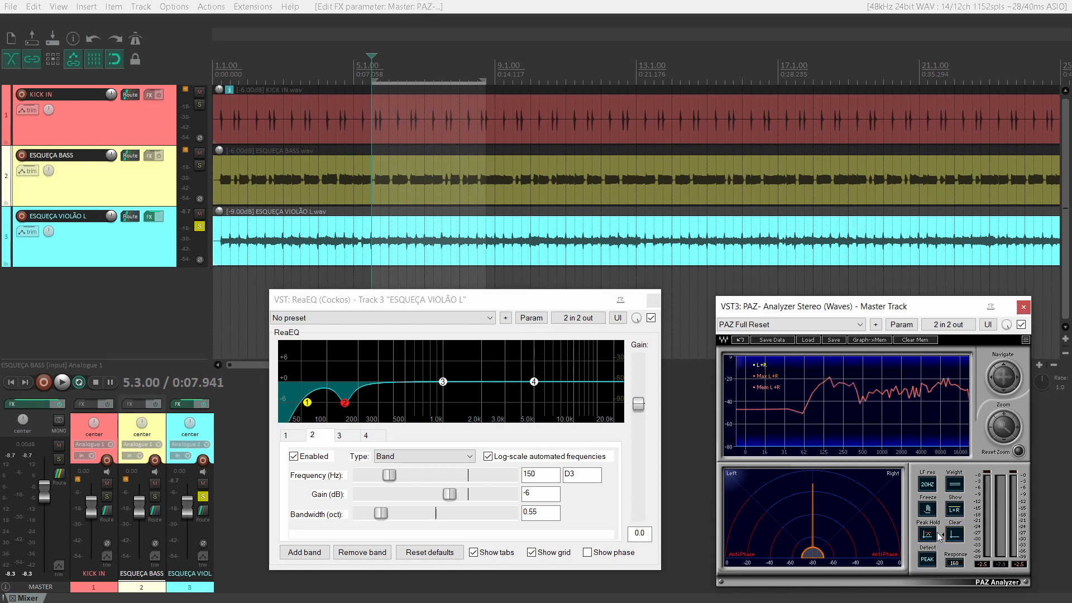
{"action": "key", "text": "space"}
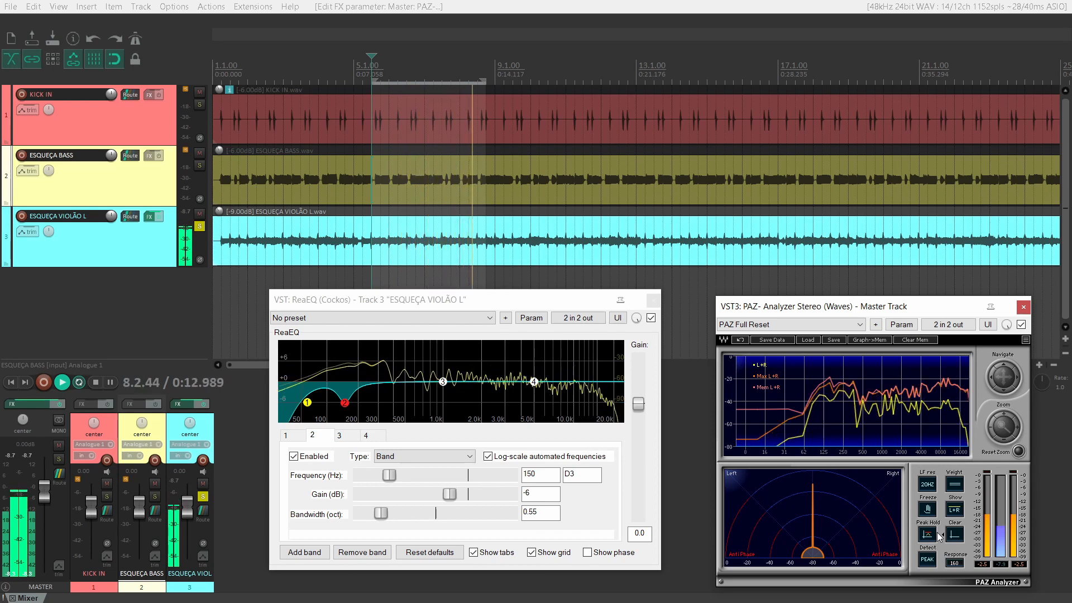
{"action": "key", "text": "space"}
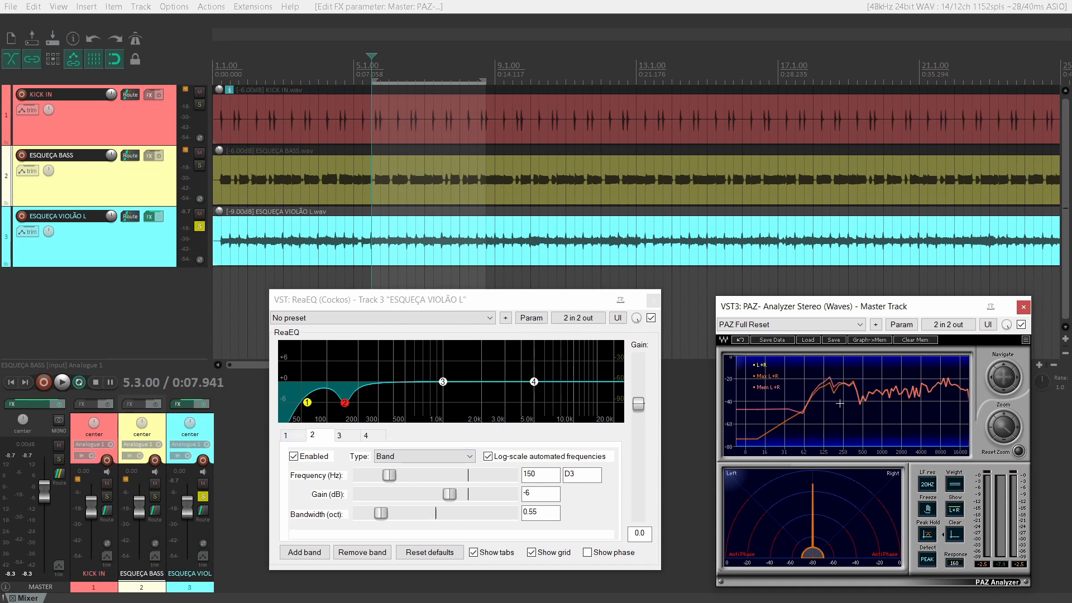
{"action": "left_click", "coordinate": [932, 388]}
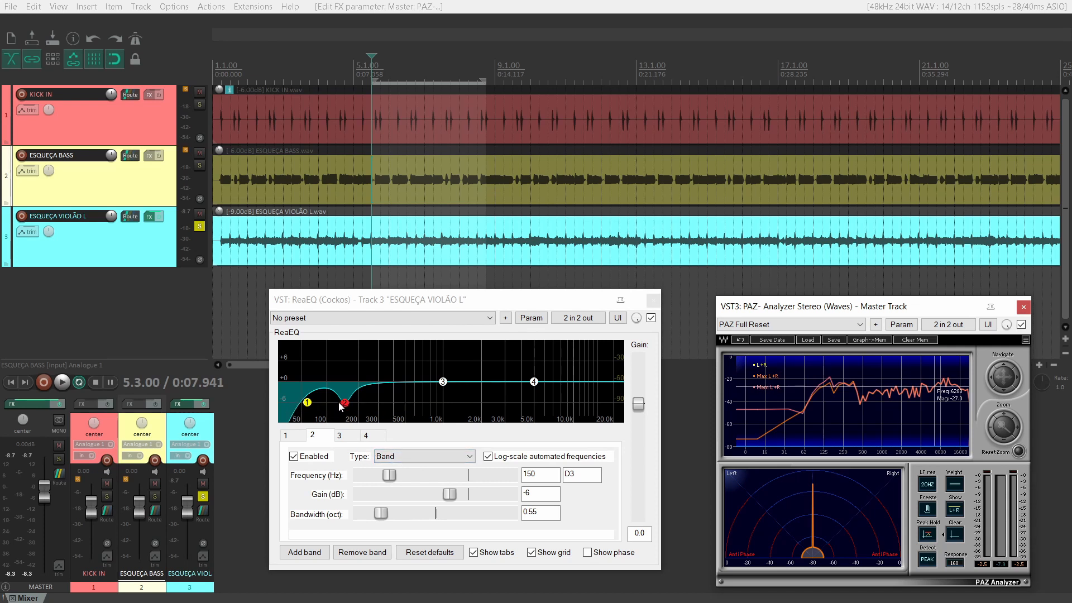
- Give ReaEQ's High Shelf band 4 a -9 dB gain and 0.01 oct bandwidth, before changing the gain to -6 dB
{"action": "left_click", "coordinate": [366, 436]}
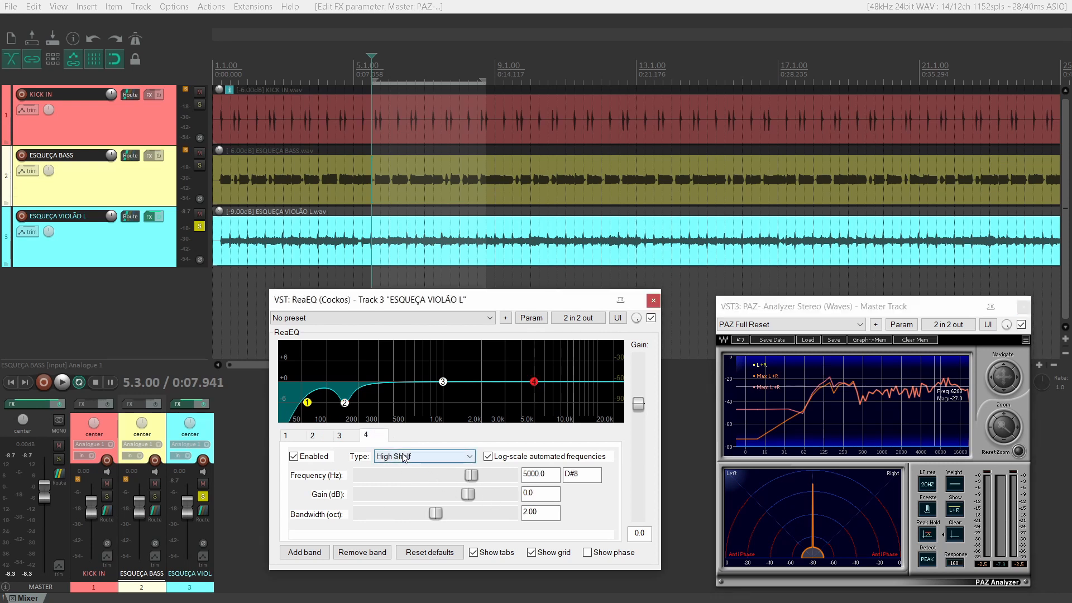
{"action": "left_click", "coordinate": [542, 496]}
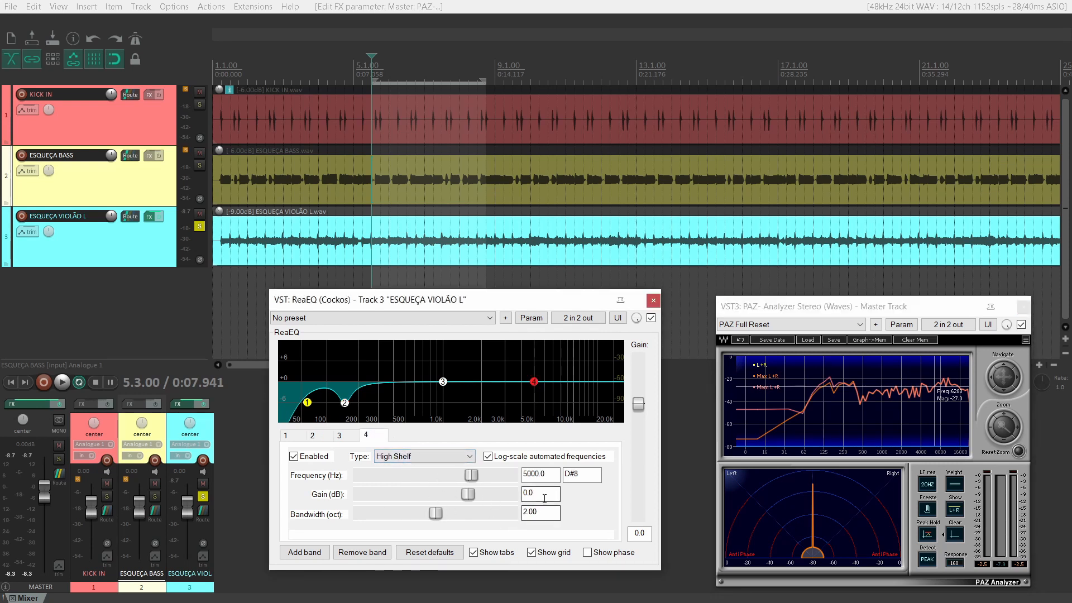
{"action": "type", "text": "-9"}
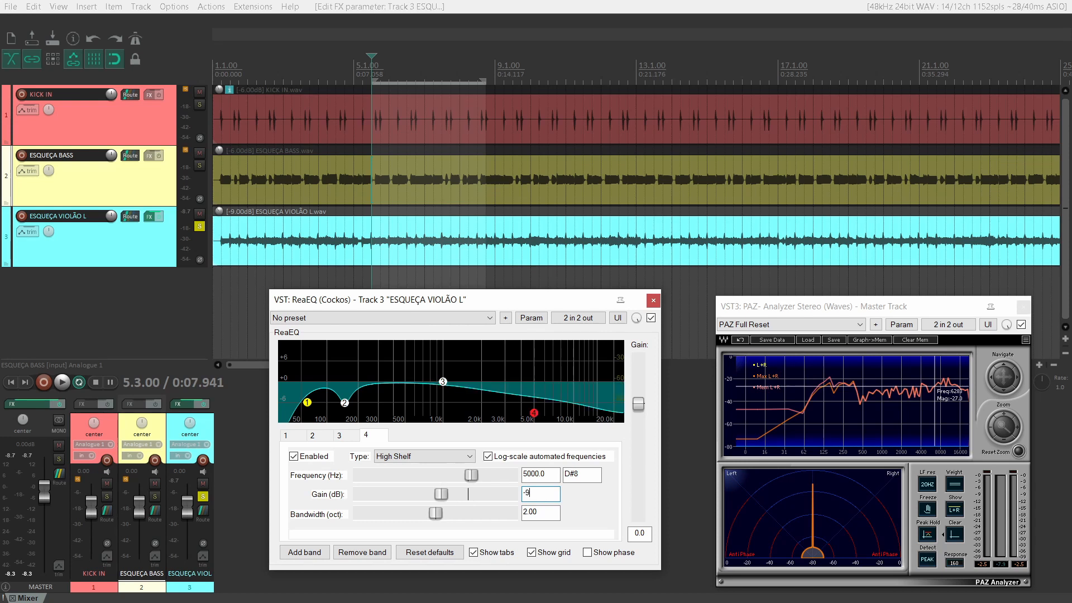
{"action": "key", "text": "Return"}
{"action": "left_click_drag", "start_coordinate": [437, 515], "coordinate": [359, 515]}
{"action": "double_click", "coordinate": [538, 492]}
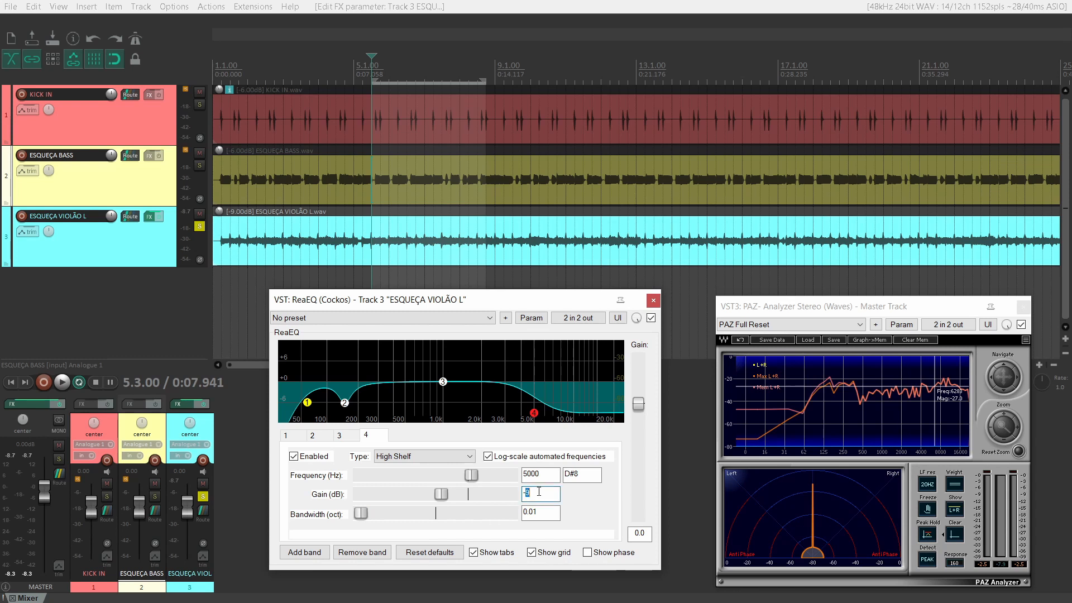
{"action": "type", "text": "-6"}
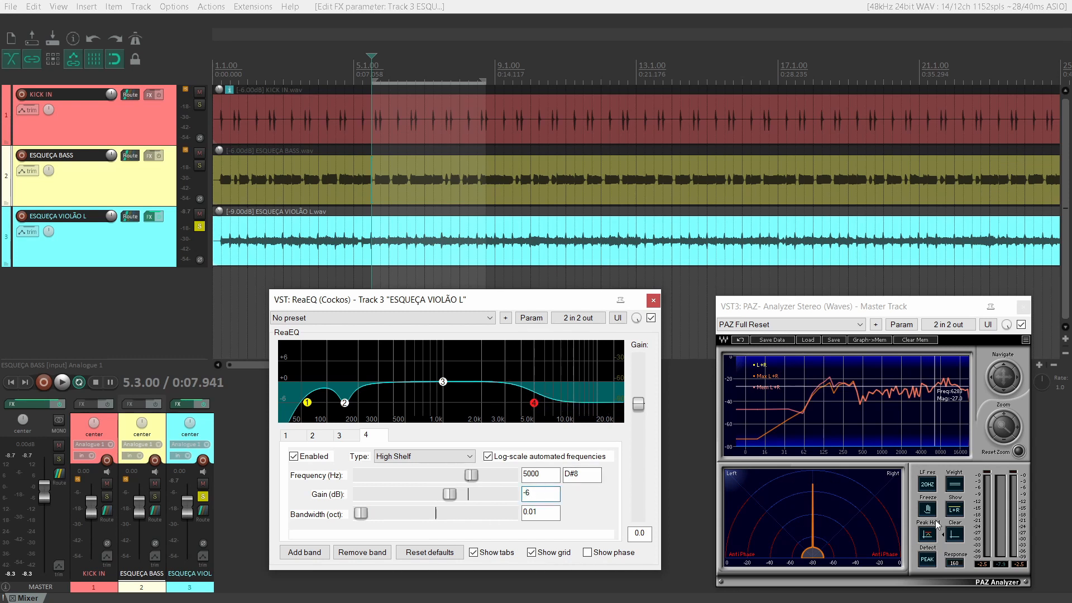
- Clear the analyzer's held peaks and play the passage again to compare the high-shelf cut with the stored curve
{"action": "left_click", "coordinate": [955, 535]}
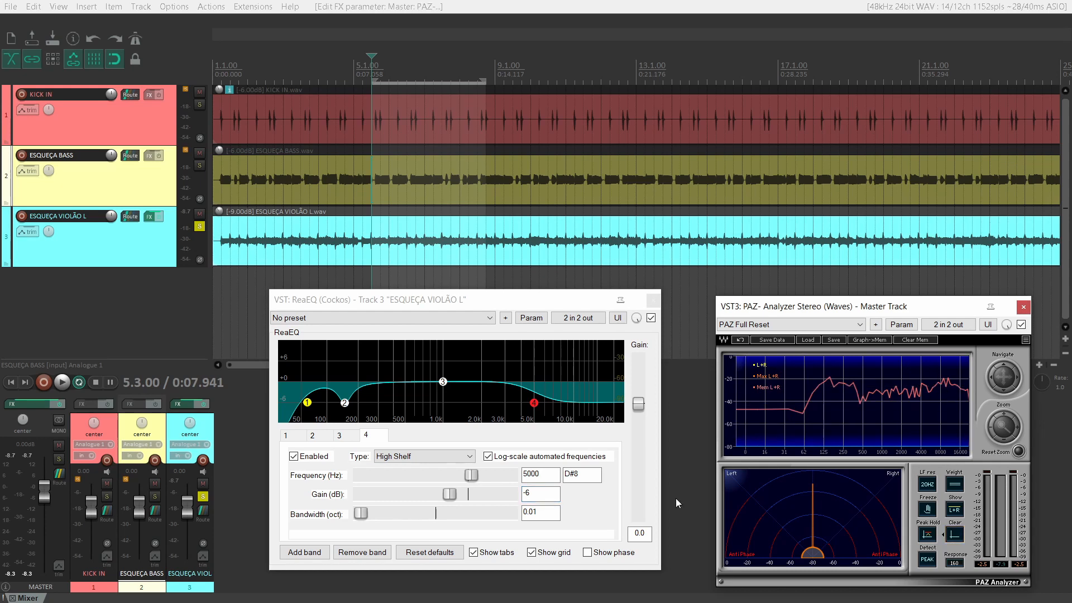
{"action": "key", "text": "space"}
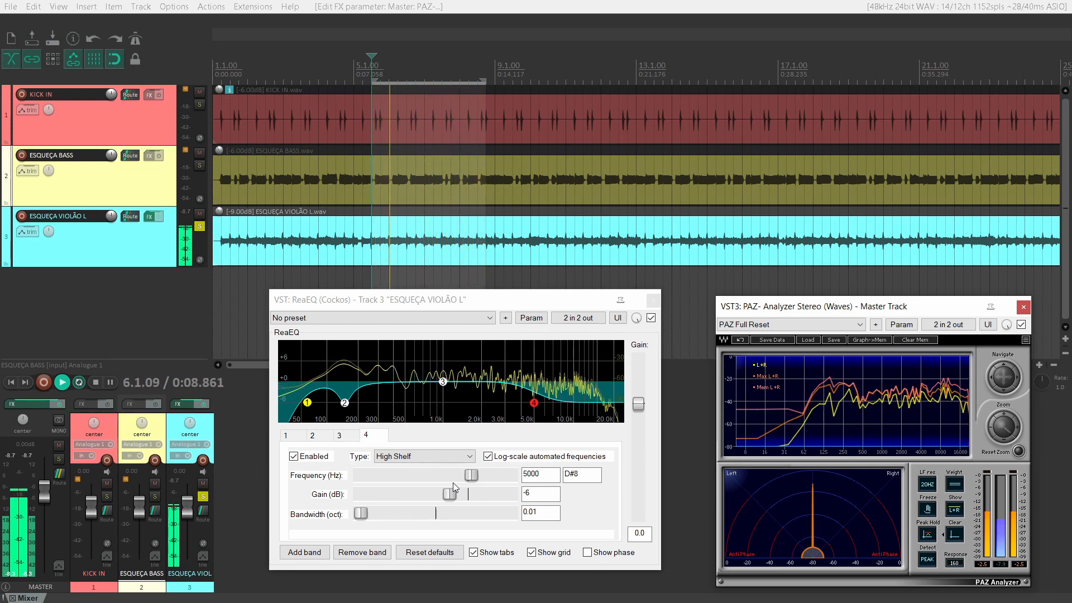
{"action": "key", "text": "space"}
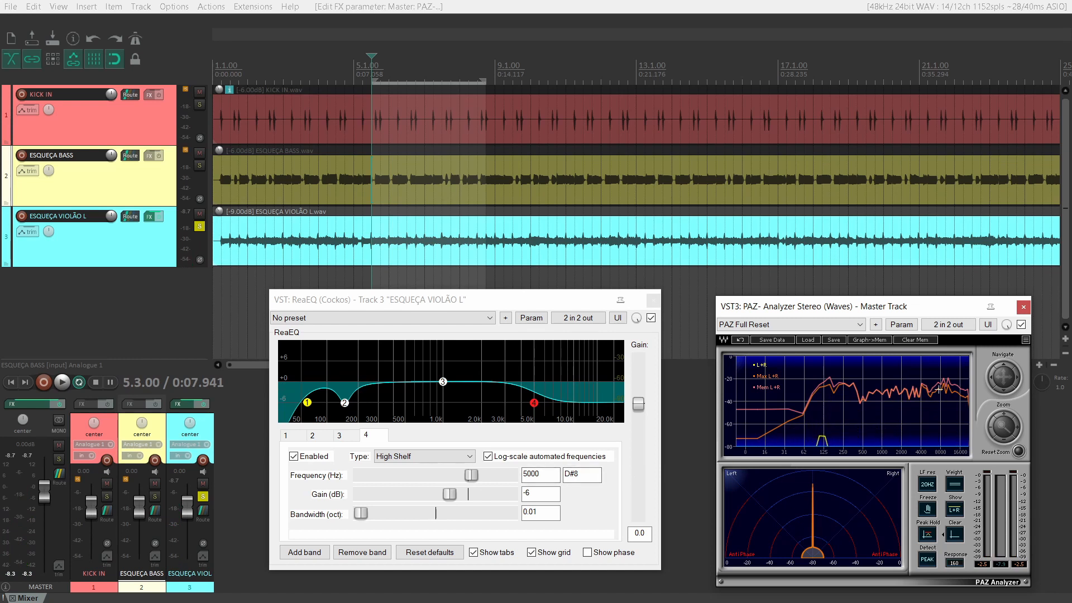